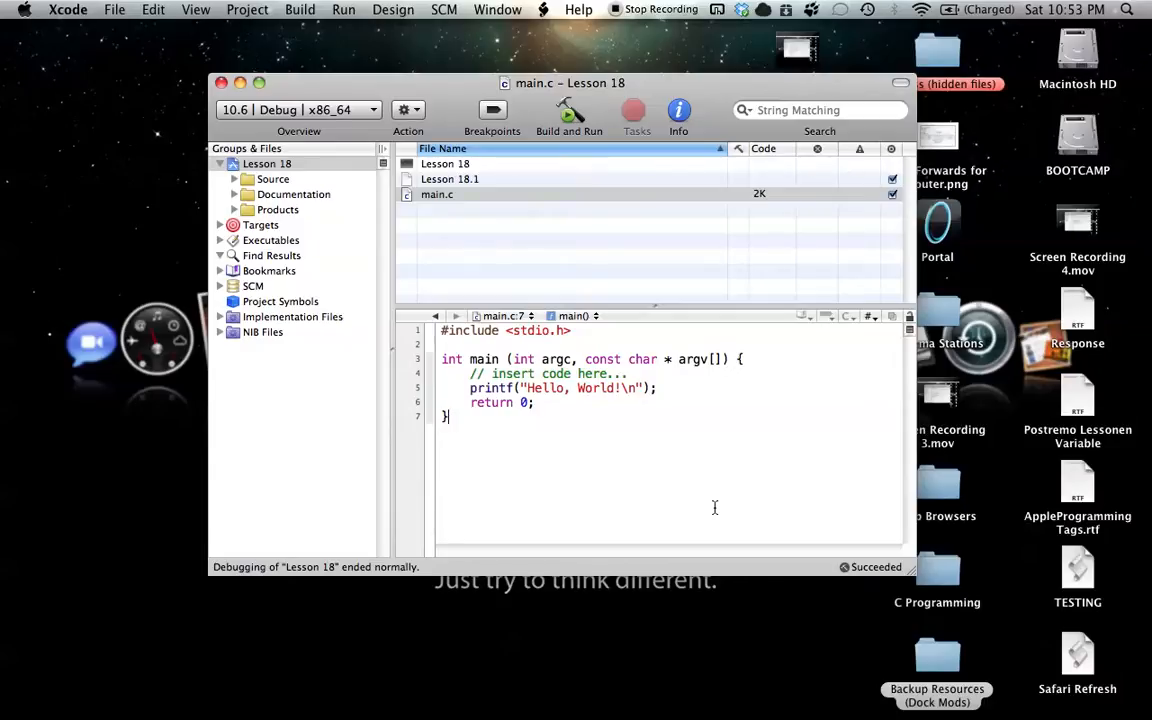
Step: Add blank lines in main.c below the #include <stdio.h> line
{"action": "left_click", "coordinate": [485, 345]}
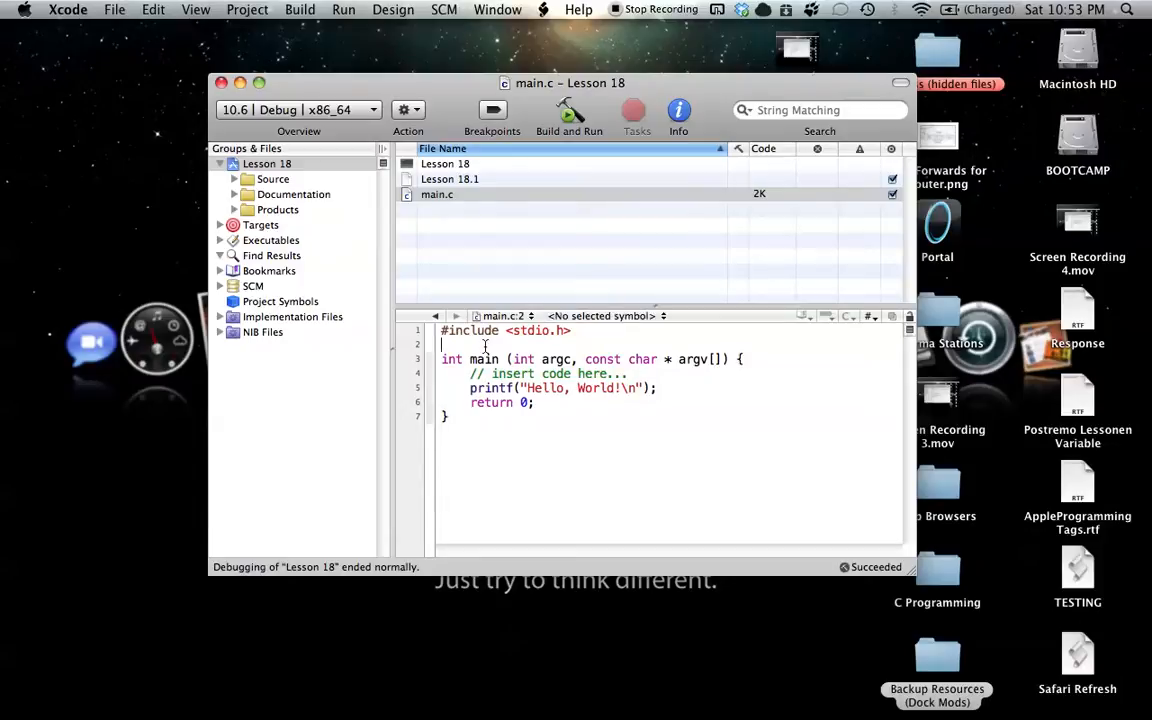
{"action": "key", "text": "Return"}
{"action": "key", "text": "Return"}
{"action": "key", "text": "Up"}
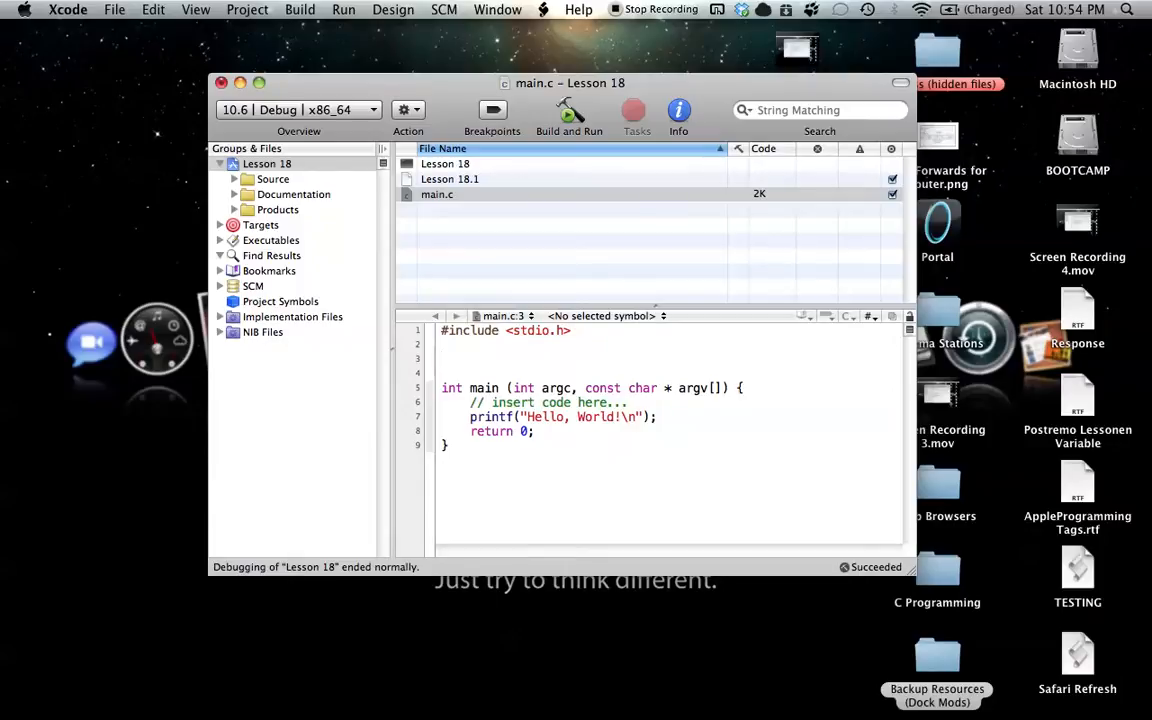
{"action": "type", "text": "#d"}
Step: Accept the #define completion, then try and erase the kMax and MAX_LIMIT names
{"action": "key", "text": "Tab"}
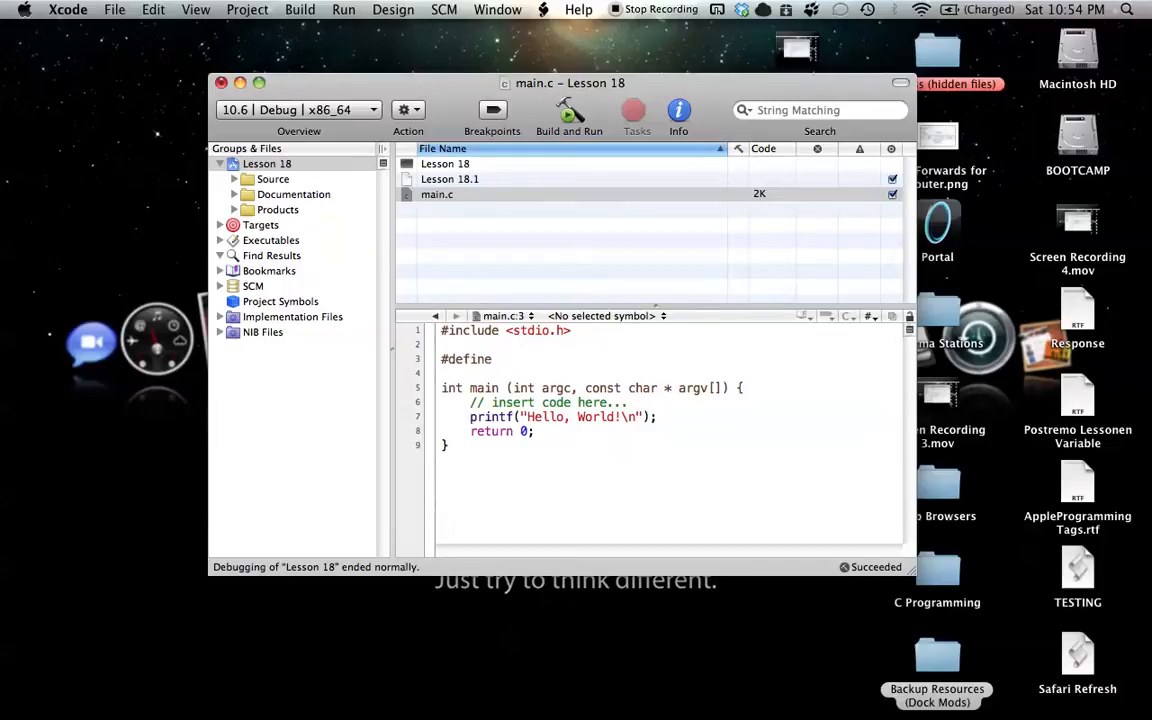
{"action": "type", "text": "K"}
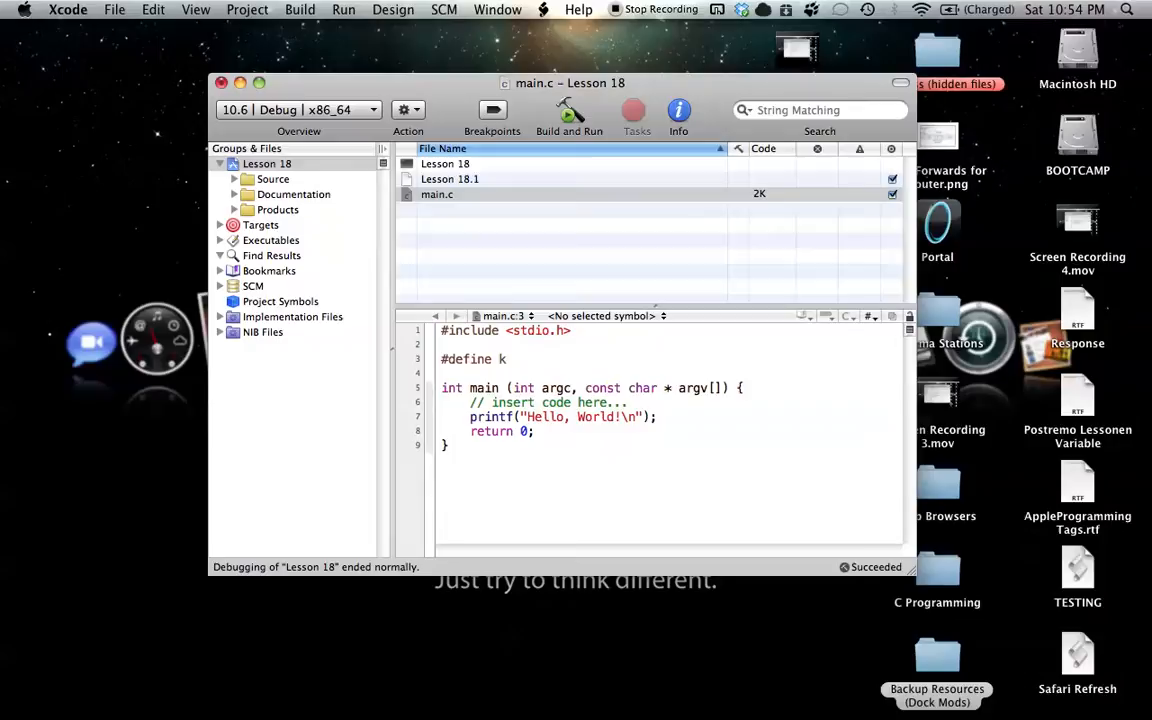
{"action": "type", "text": "Max"}
{"action": "key", "text": "BackSpace"}
{"action": "key", "text": "BackSpace"}
{"action": "key", "text": "BackSpace"}
{"action": "key", "text": "BackSpace"}
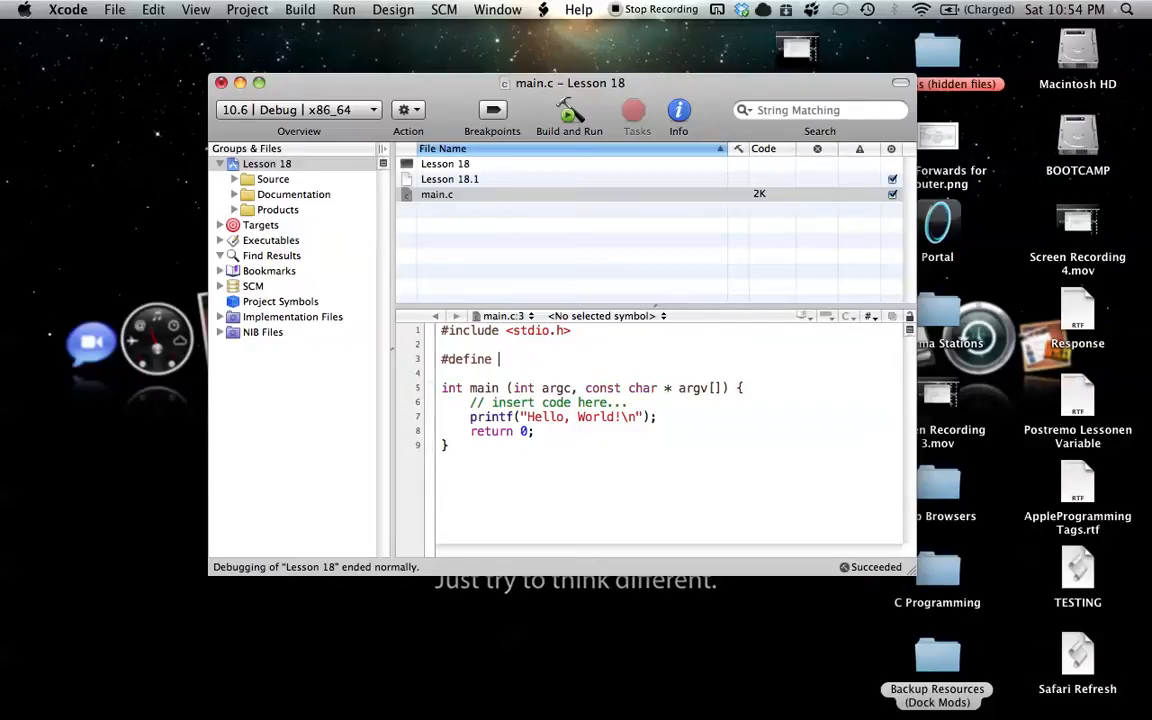
{"action": "type", "text": "MAX"}
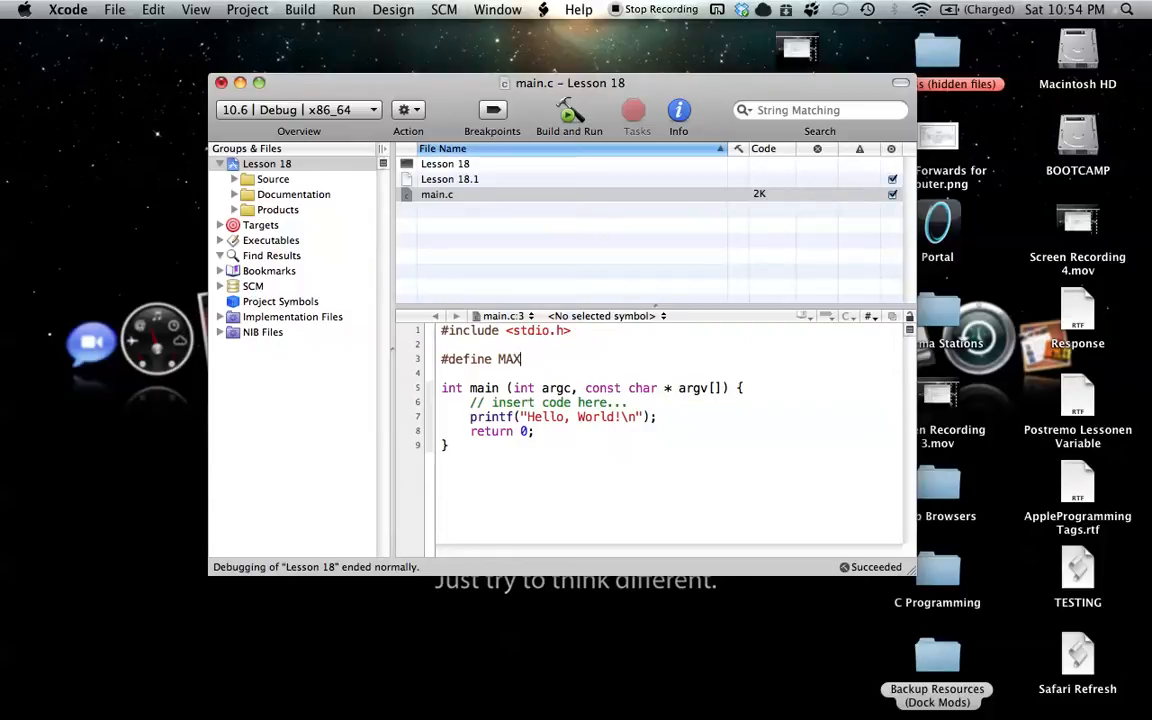
{"action": "type", "text": "_LI"}
{"action": "type", "text": "MIT"}
{"action": "key", "text": "BackSpace"}
{"action": "key", "text": "BackSpace"}
{"action": "key", "text": "BackSpace"}
{"action": "key", "text": "BackSpace"}
{"action": "key", "text": "BackSpace"}
{"action": "key", "text": "BackSpace"}
{"action": "key", "text": "BackSpace"}
{"action": "key", "text": "BackSpace"}
{"action": "key", "text": "BackSpace"}
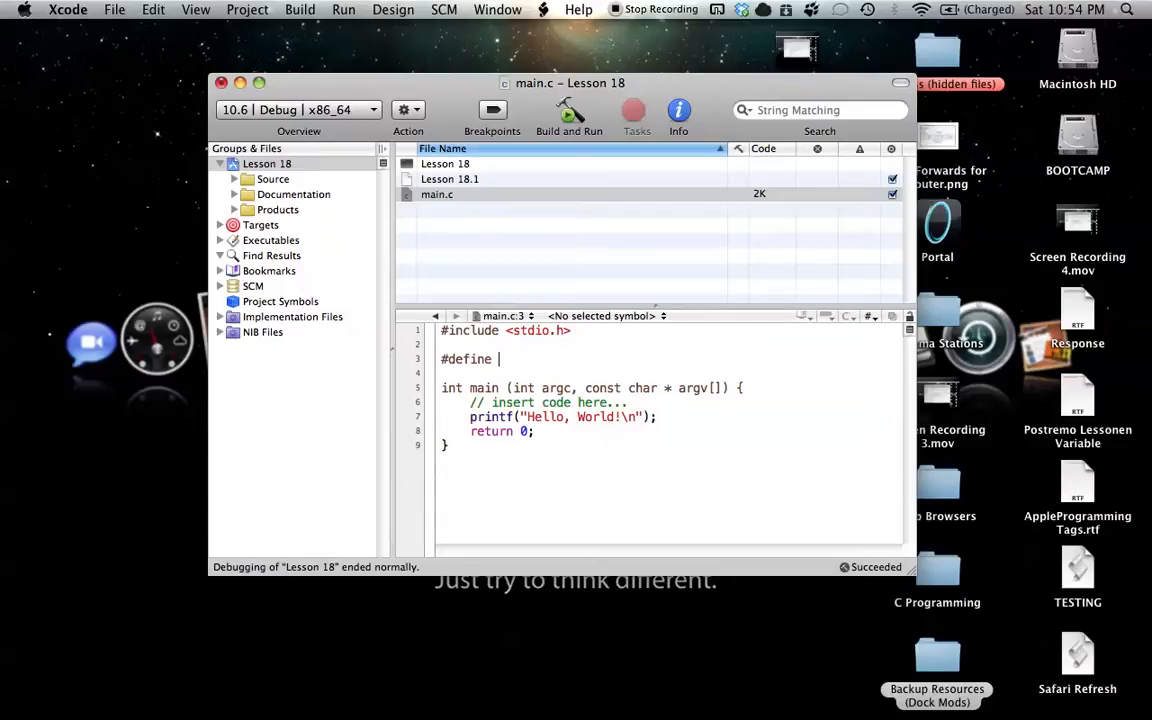
{"action": "type", "text": "k"}
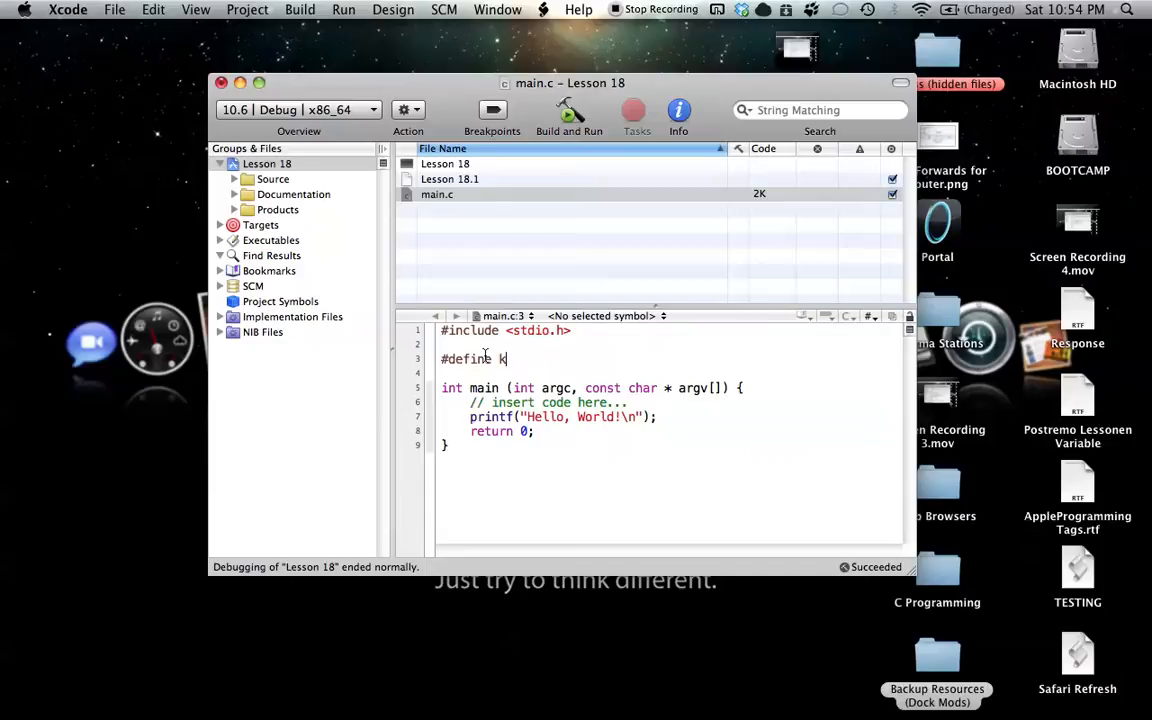
{"action": "type", "text": "Max "}
{"action": "type", "text": "200"}
Step: Remove the placeholder comment and change printf to printf("%d", kMax)
{"action": "left_click_drag", "start_coordinate": [644, 403], "coordinate": [747, 391]}
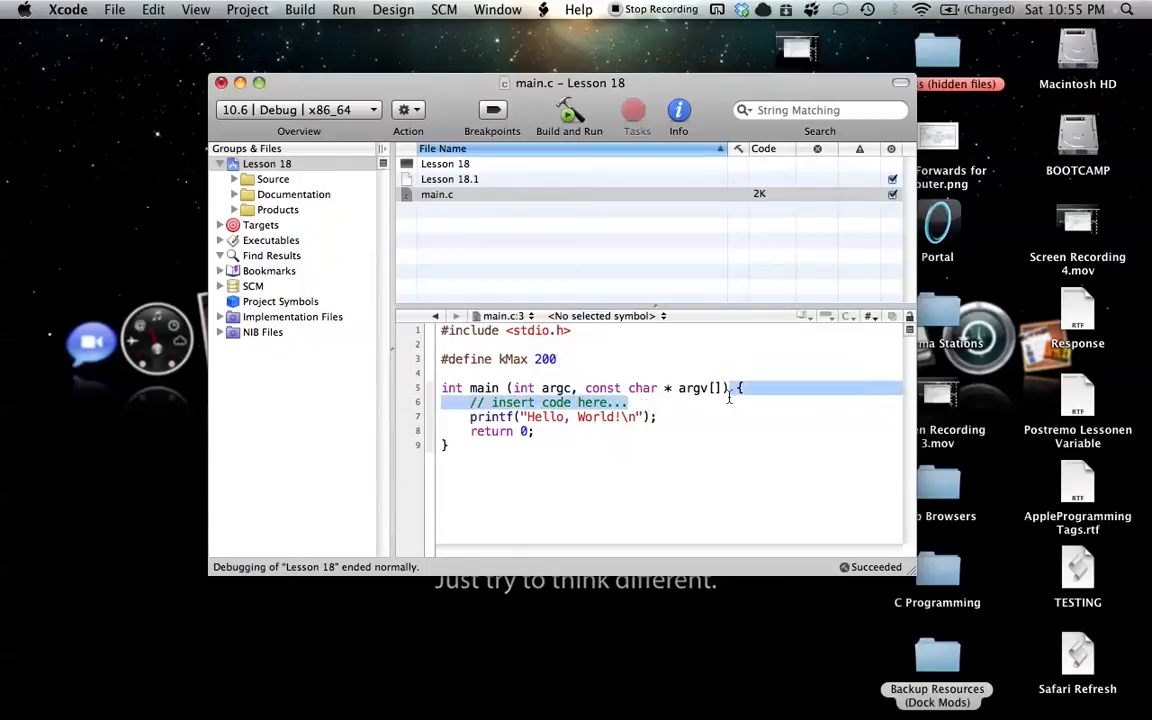
{"action": "key", "text": "BackSpace"}
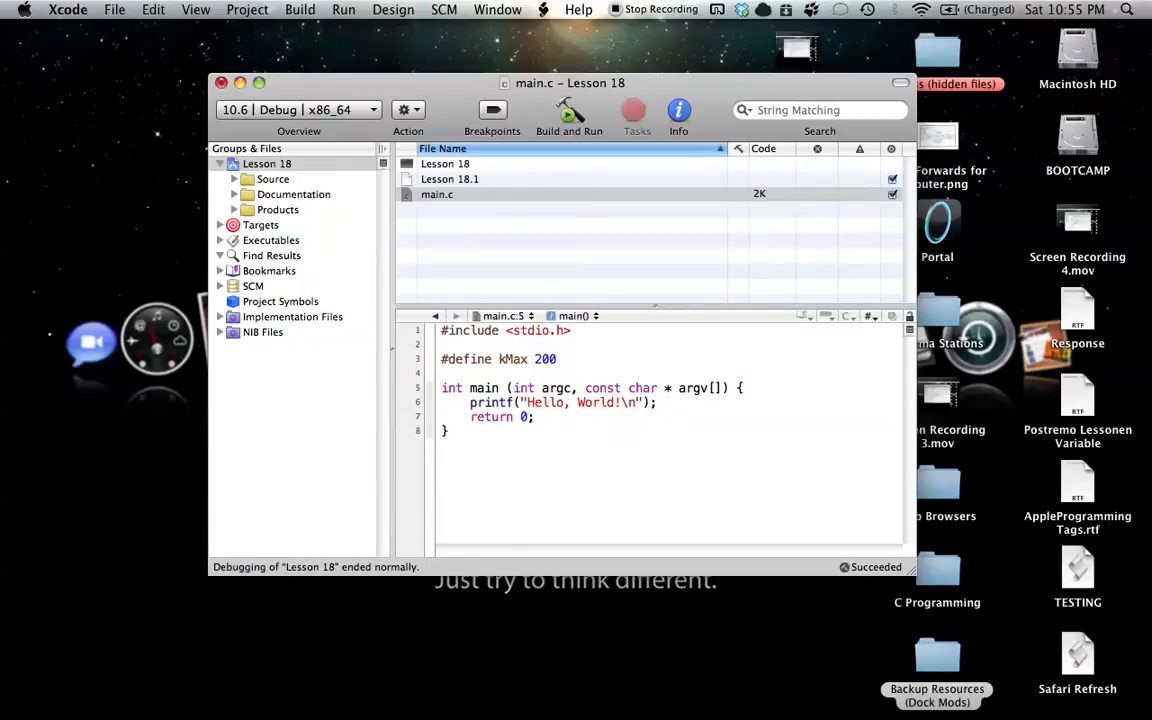
{"action": "left_click_drag", "start_coordinate": [636, 403], "coordinate": [527, 403]}
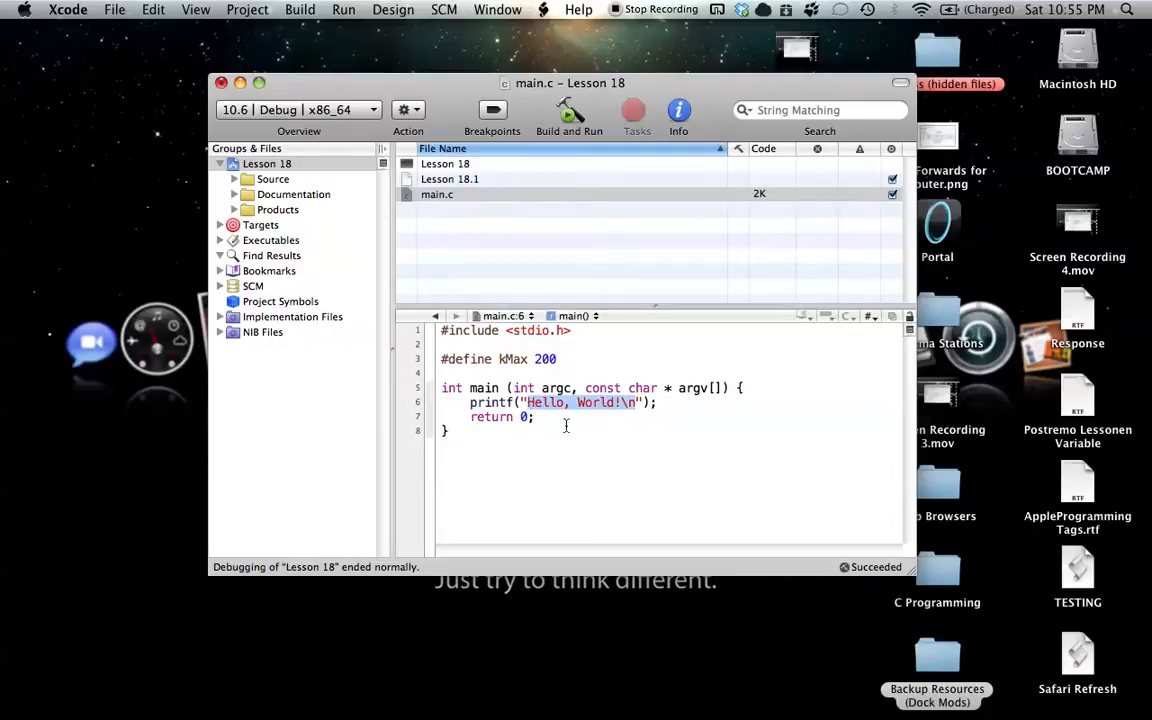
{"action": "type", "text": "%d"}
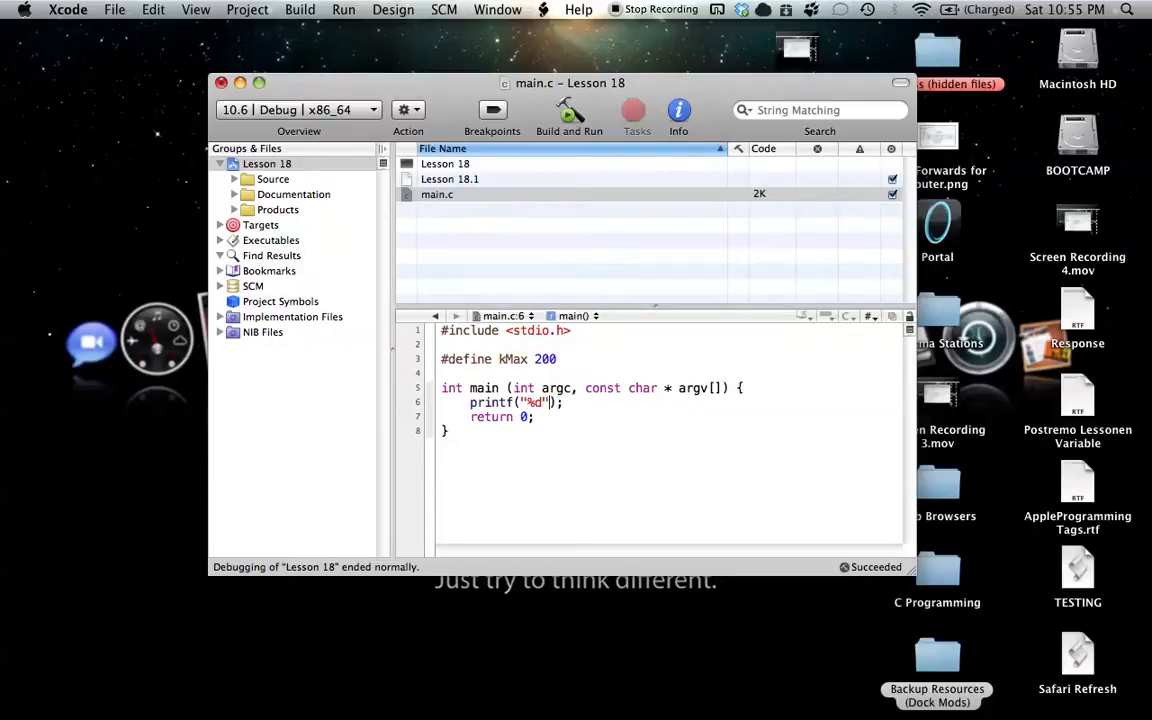
{"action": "key", "text": "Right"}
{"action": "type", "text": ", "}
{"action": "type", "text": "k"}
Step: Build and run with the Debugger Console open to see 200, then clear and close it
{"action": "left_click", "coordinate": [343, 9]}
{"action": "left_click", "coordinate": [372, 179]}
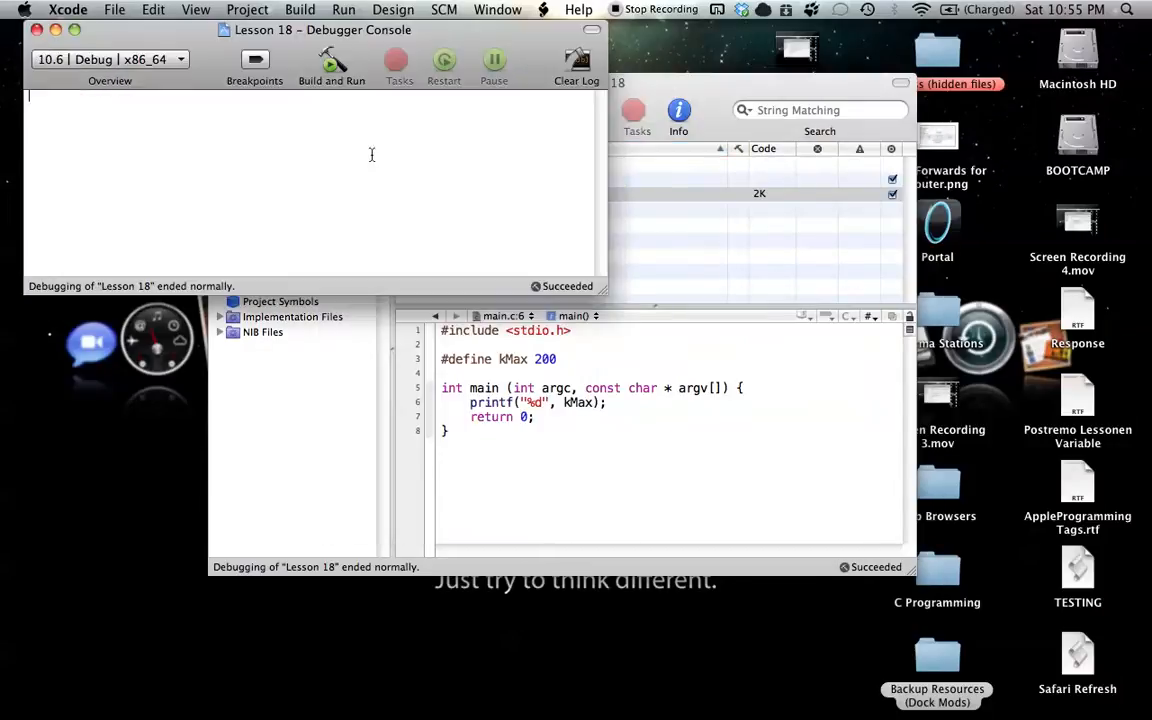
{"action": "left_click", "coordinate": [343, 64]}
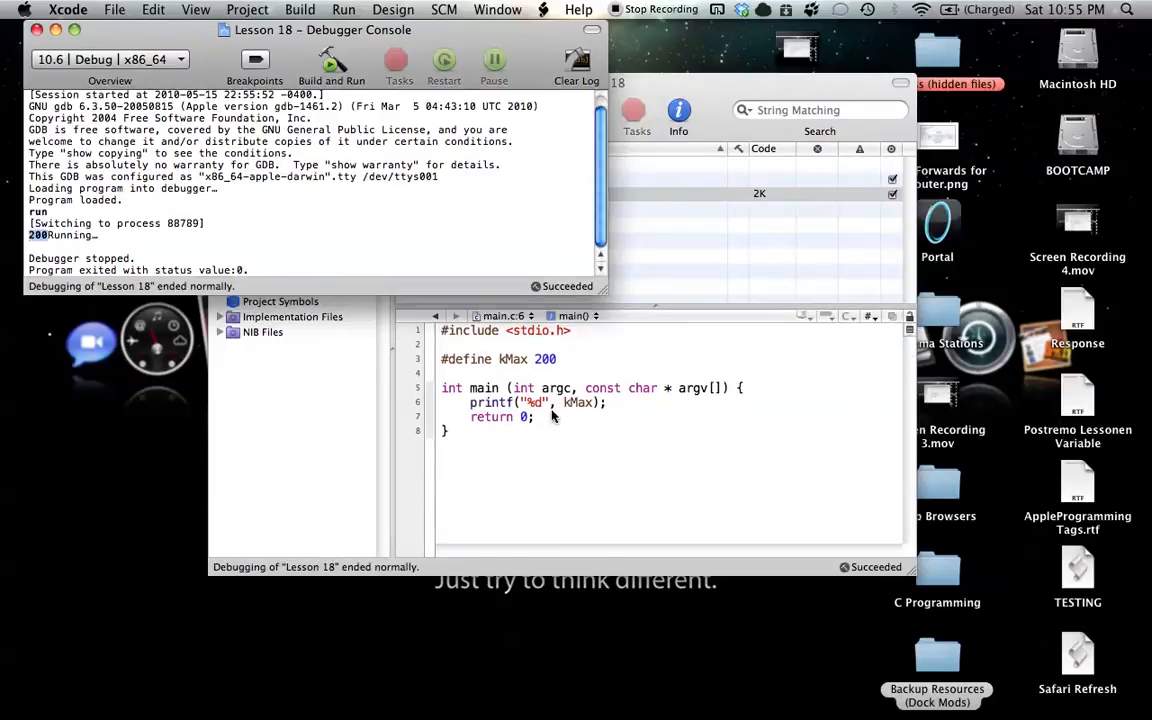
{"action": "left_click", "coordinate": [576, 62]}
{"action": "left_click", "coordinate": [38, 30]}
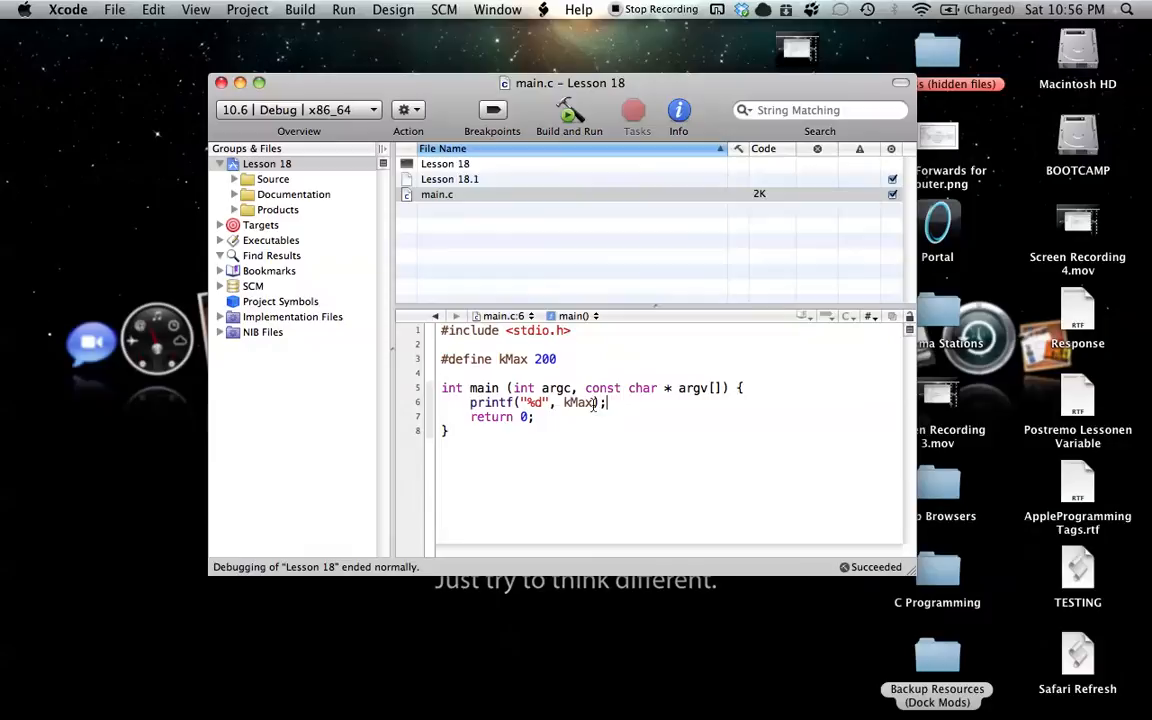
Step: Add a kMax = 10 assignment before printf and build, getting the lvalue error
{"action": "left_click", "coordinate": [744, 388]}
{"action": "key", "text": "Return"}
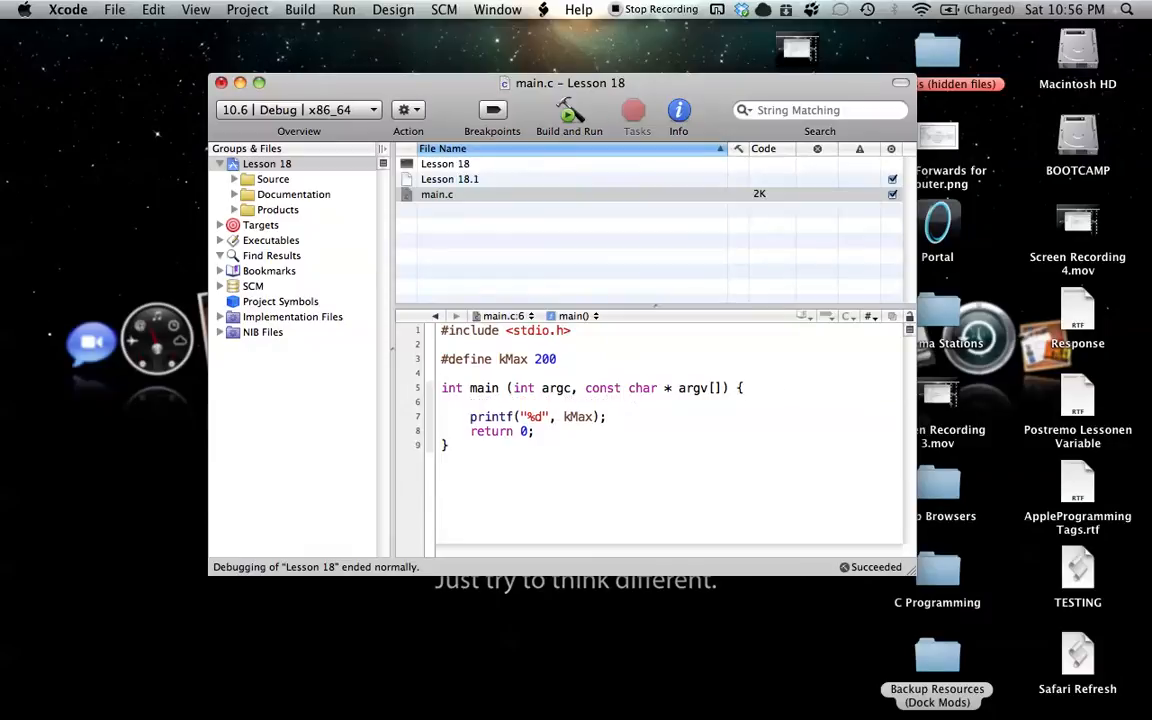
{"action": "type", "text": "kMax = "}
{"action": "type", "text": "10;"}
{"action": "left_click", "coordinate": [575, 118]}
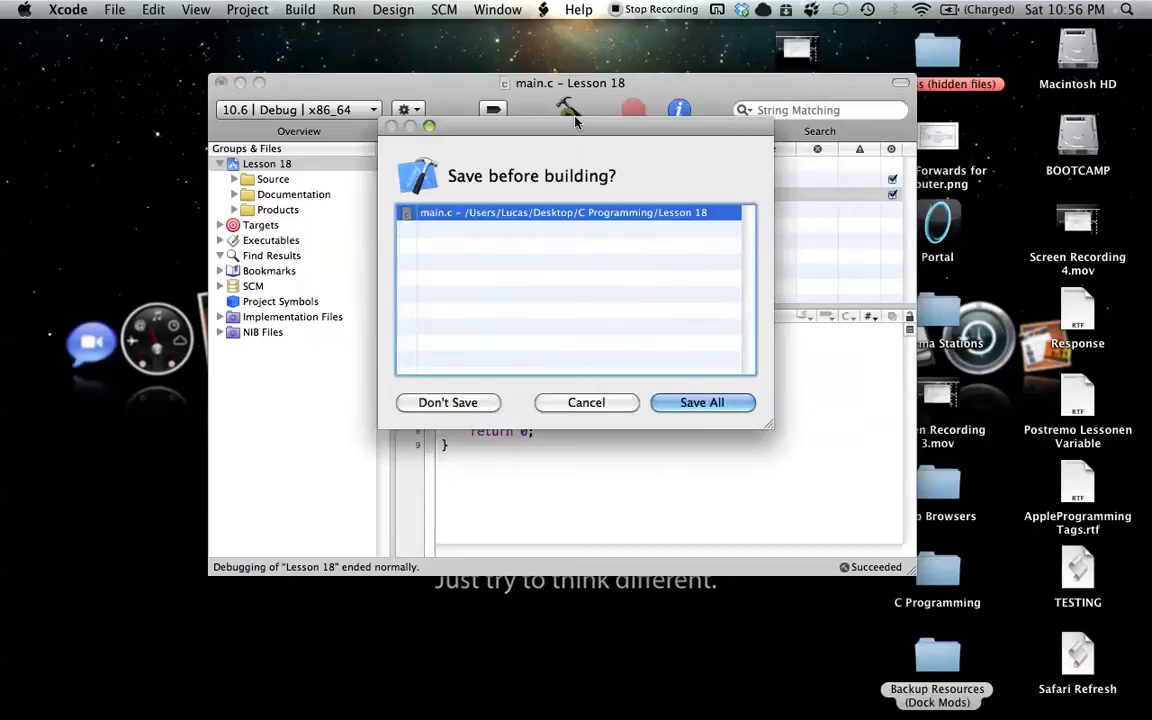
{"action": "key", "text": "Return"}
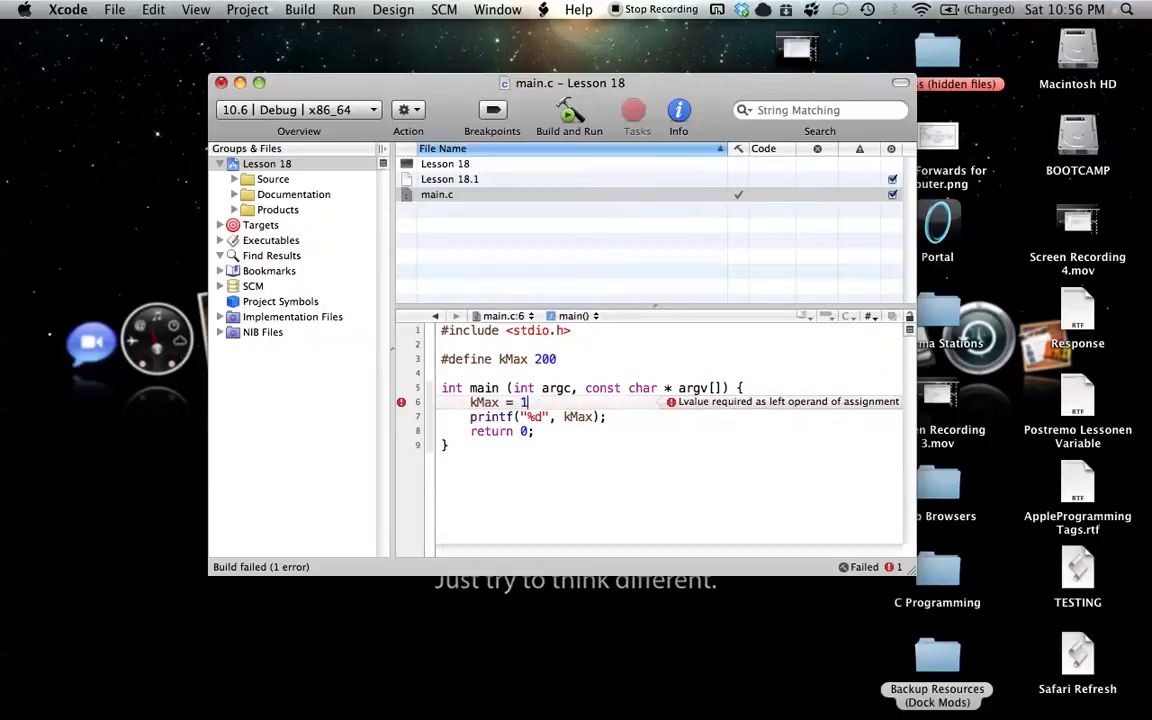
Step: Erase the kMax = 10 assignment on line 6
{"action": "key", "text": "BackSpace"}
{"action": "key", "text": "BackSpace"}
{"action": "key", "text": "BackSpace"}
{"action": "key", "text": "BackSpace"}
{"action": "key", "text": "BackSpace"}
{"action": "key", "text": "BackSpace"}
{"action": "key", "text": "BackSpace"}
{"action": "key", "text": "BackSpace"}
Step: Build and run the corrected program, then delete kMax 200 from the #define line
{"action": "left_click", "coordinate": [569, 110]}
{"action": "key", "text": "Return"}
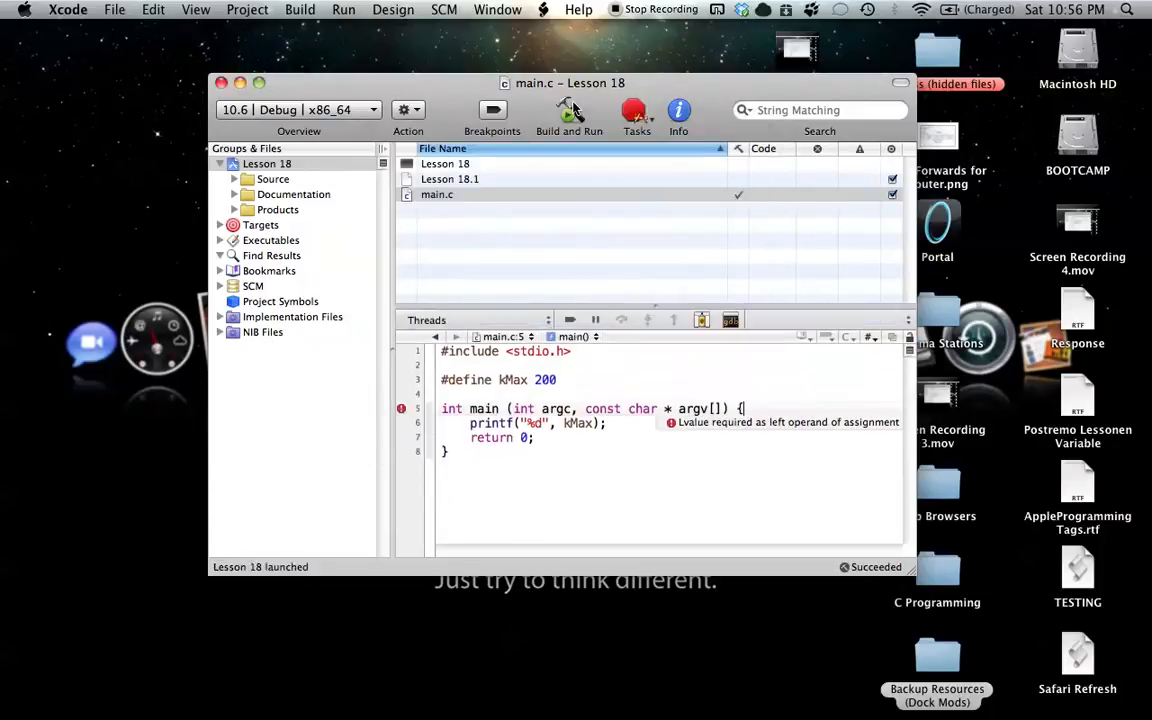
{"action": "double_click", "coordinate": [545, 359]}
{"action": "left_click", "coordinate": [565, 363]}
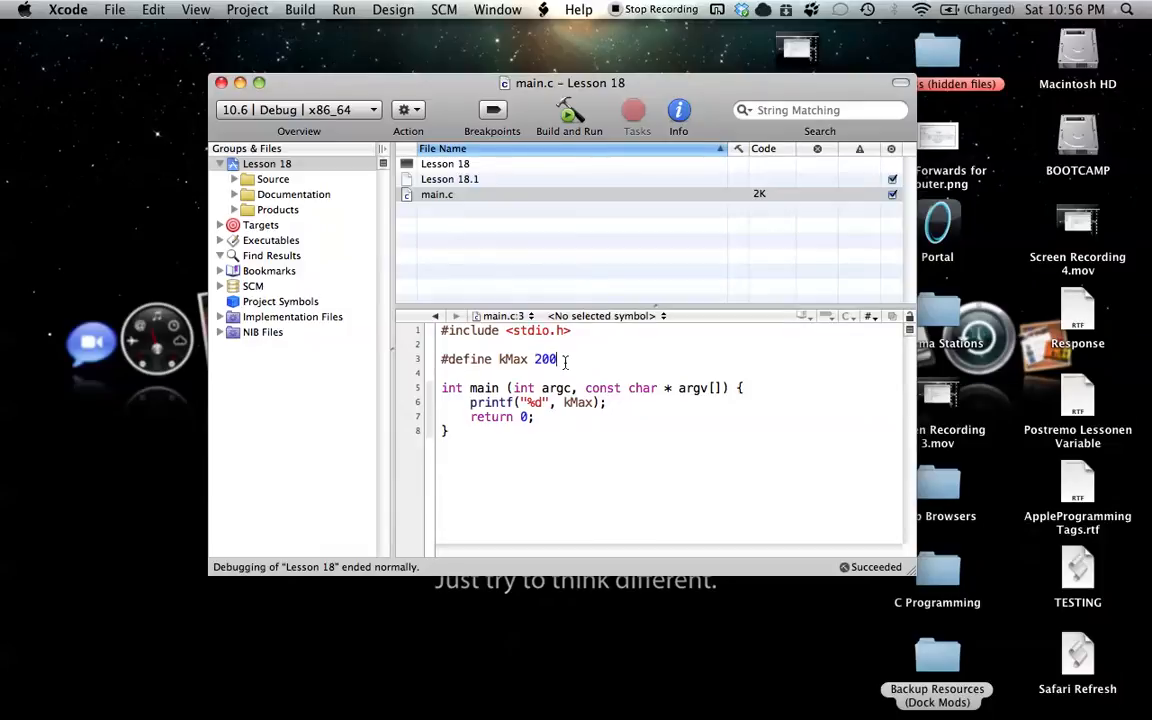
{"action": "left_click_drag", "start_coordinate": [565, 363], "coordinate": [529, 358]}
{"action": "key", "text": "BackSpace"}
{"action": "key", "text": "BackSpace"}
{"action": "key", "text": "BackSpace"}
{"action": "key", "text": "BackSpace"}
{"action": "type", "text": "Add"}
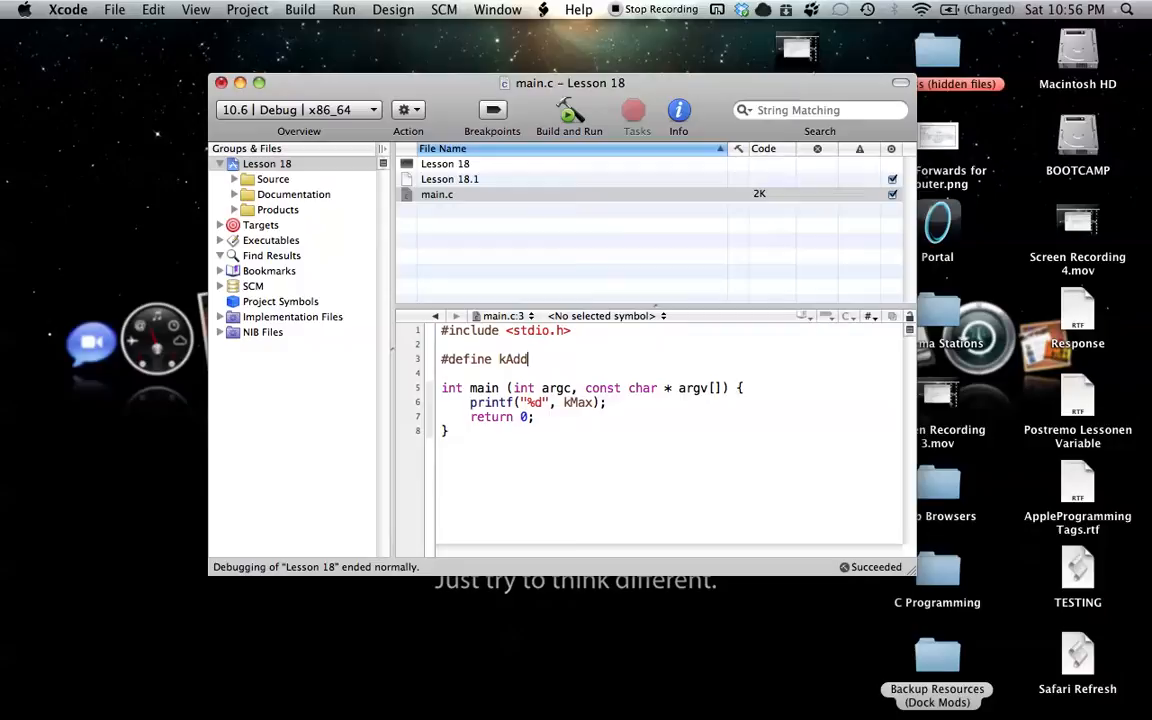
{"action": "type", "text": "Five"}
{"action": "type", "text": "("}
{"action": "type", "text": "a"}
{"action": "type", "text": ")"}
Step: Define the macro kAddFive(a) as a + 5 on line 3
{"action": "key", "text": "Left"}
{"action": "key", "text": "Right"}
{"action": "type", "text": "a"}
{"action": "type", "text": " + 5"}
{"action": "double_click", "coordinate": [567, 359]}
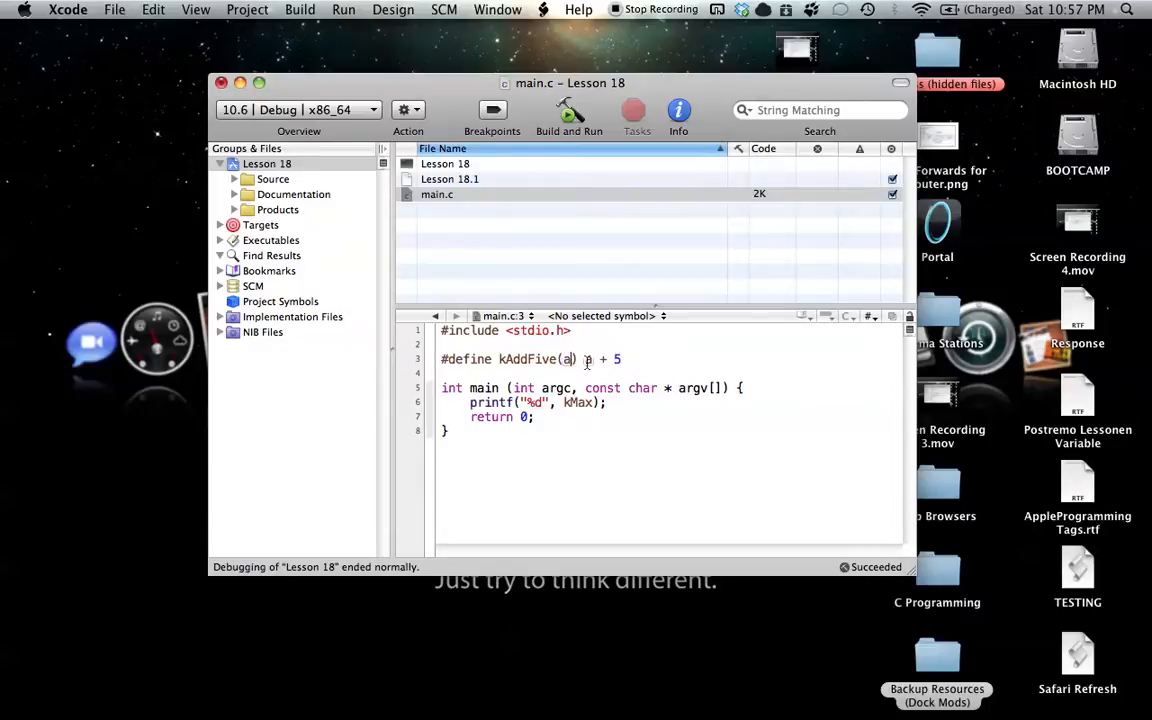
{"action": "left_click_drag", "start_coordinate": [584, 359], "coordinate": [627, 360]}
{"action": "left_click", "coordinate": [625, 360]}
{"action": "left_click", "coordinate": [597, 402]}
{"action": "type", "text": ")"}
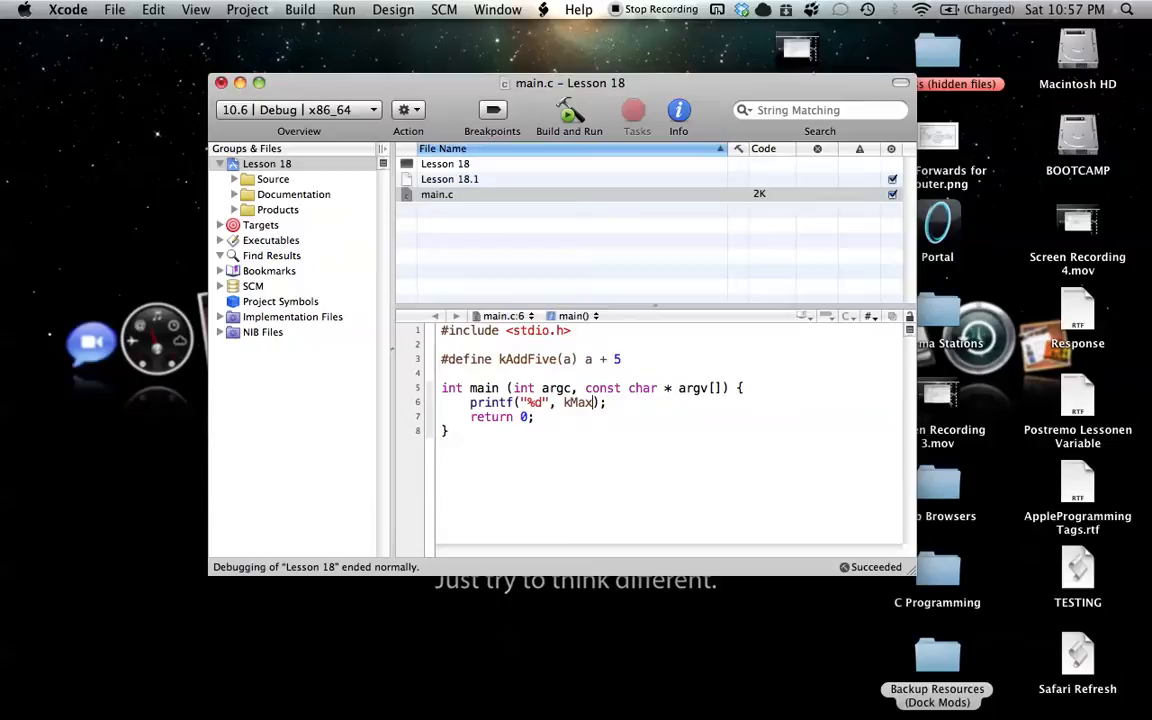
Step: Replace kMax in the printf call with kAddFive(6)
{"action": "key", "text": "BackSpace"}
{"action": "key", "text": "BackSpace"}
{"action": "key", "text": "BackSpace"}
{"action": "type", "text": "A"}
{"action": "key", "text": "Tab"}
{"action": "type", "text": "("}
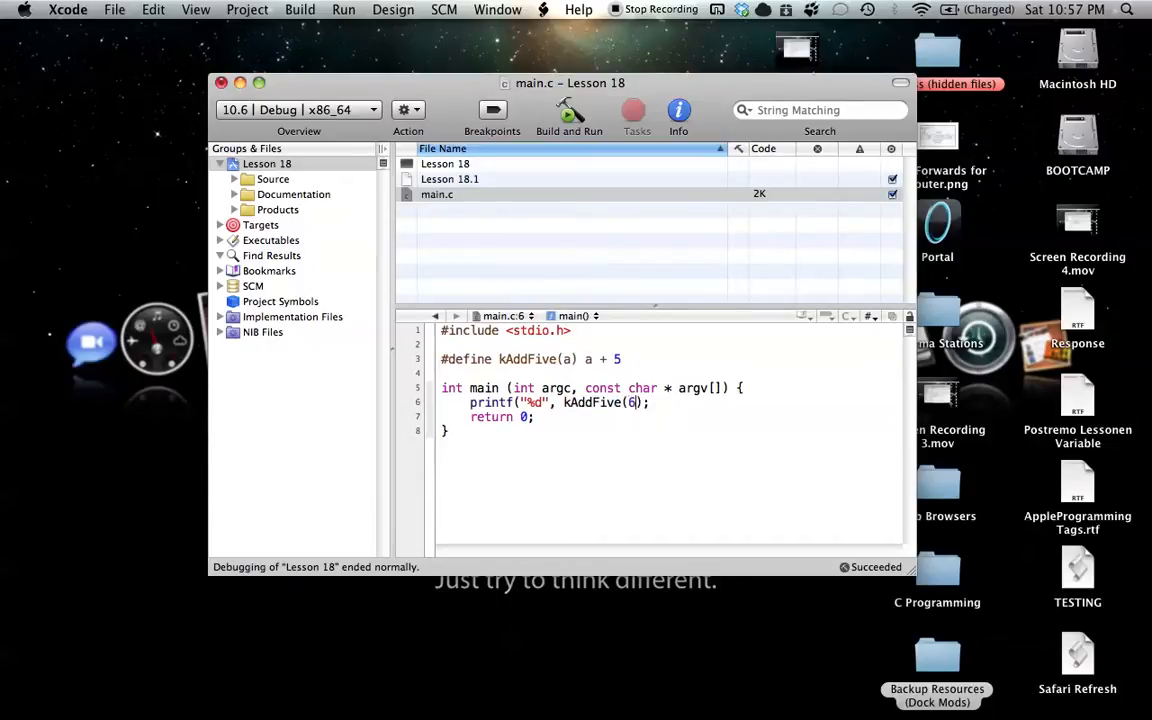
{"action": "type", "text": "6"}
{"action": "left_click", "coordinate": [586, 360]}
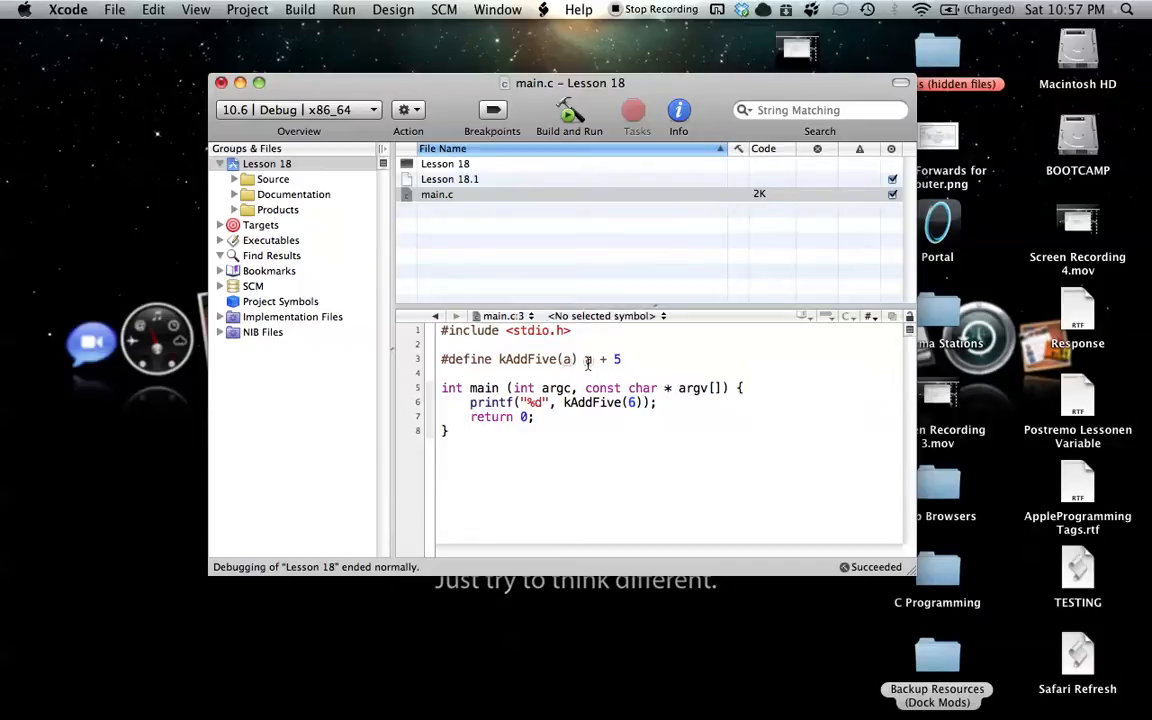
{"action": "left_click_drag", "start_coordinate": [586, 360], "coordinate": [627, 361]}
{"action": "left_click", "coordinate": [627, 361]}
Step: Build and run with Save All so the console prints 11, then return to main.c
{"action": "left_click", "coordinate": [330, 8]}
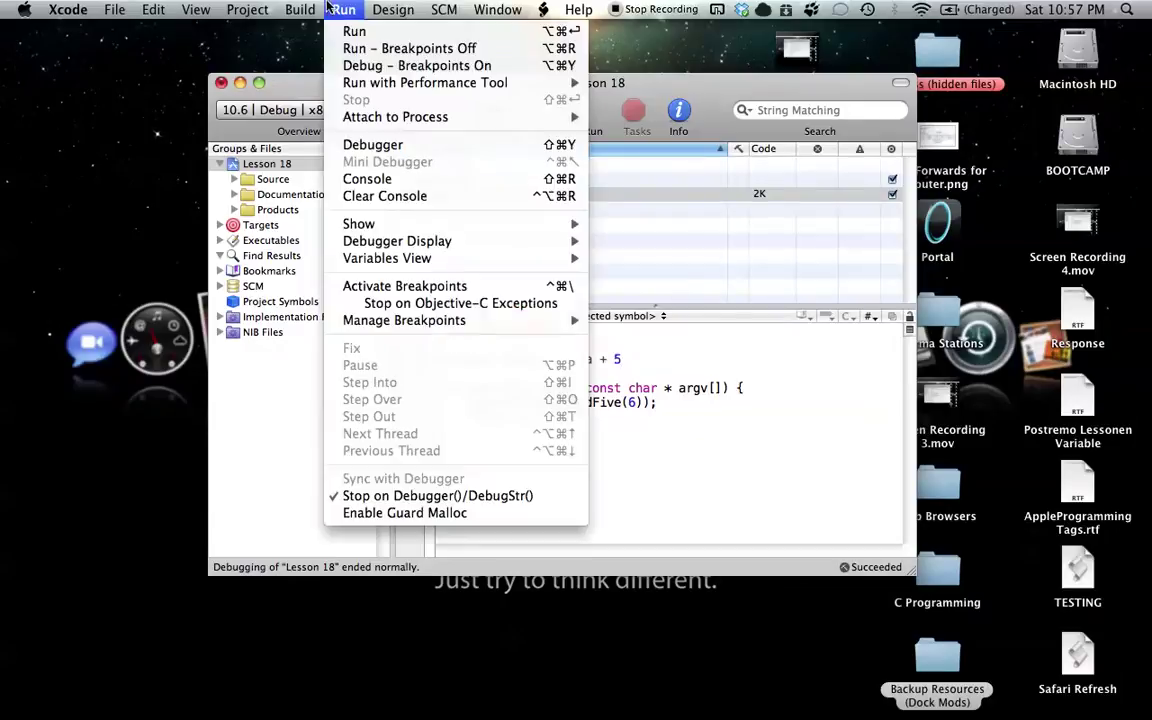
{"action": "left_click", "coordinate": [366, 179]}
{"action": "left_click", "coordinate": [325, 60]}
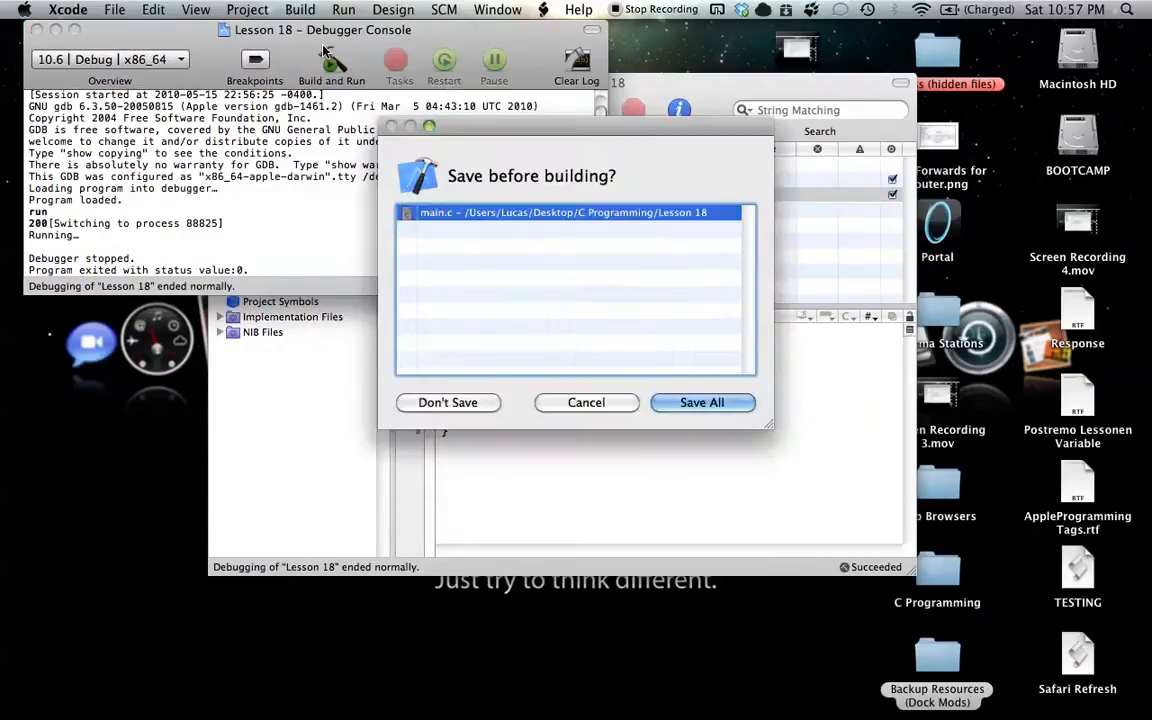
{"action": "key", "text": "Return"}
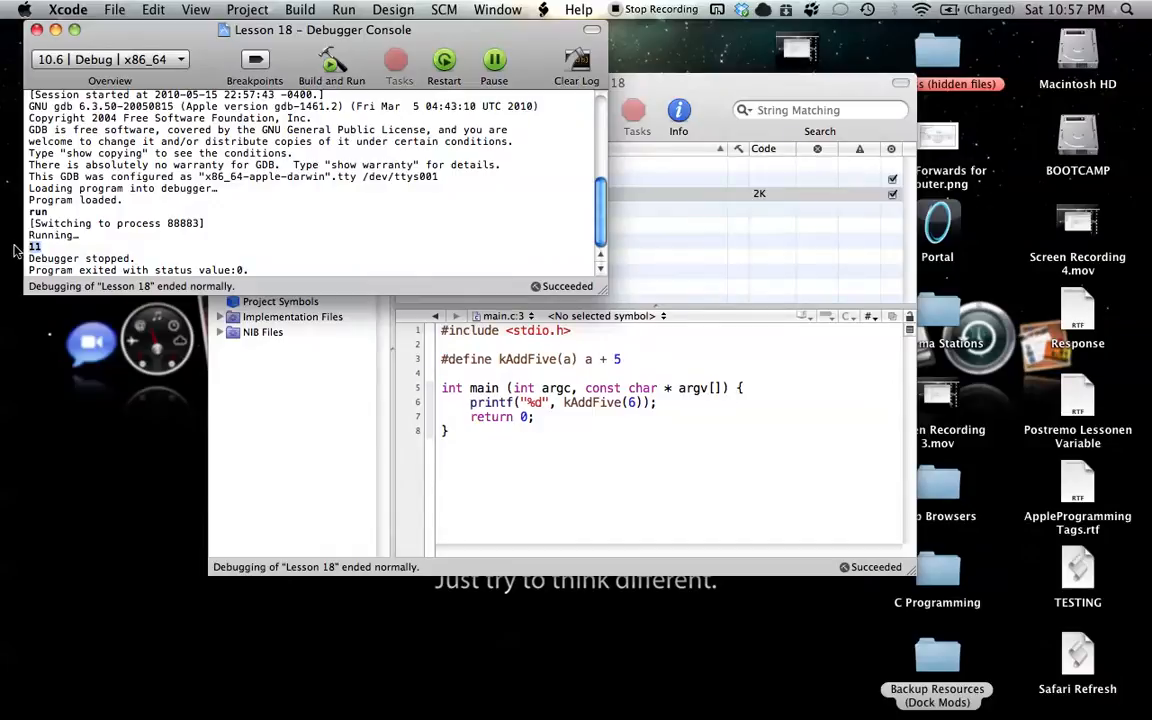
{"action": "left_click", "coordinate": [562, 368]}
{"action": "left_click", "coordinate": [629, 417]}
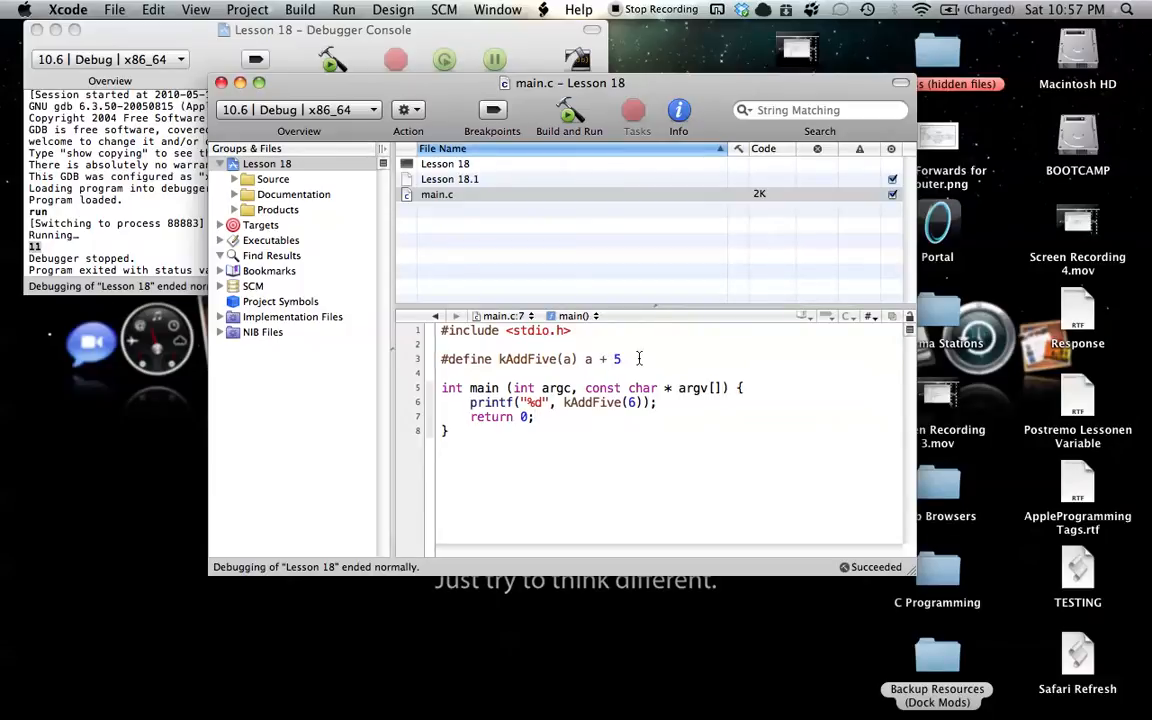
Step: Replace kAddFive(a) a + 5 with kThanks "Thanks for your money" on line 3
{"action": "left_click_drag", "start_coordinate": [638, 358], "coordinate": [507, 367]}
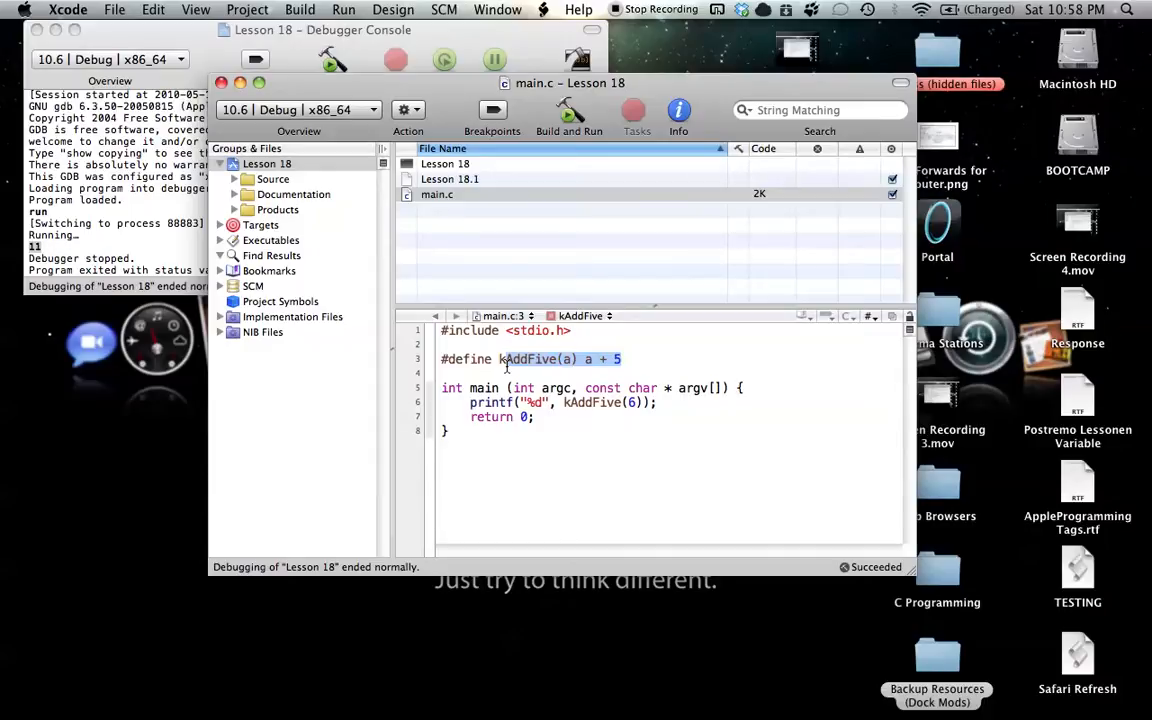
{"action": "key", "text": "BackSpace"}
{"action": "type", "text": "T"}
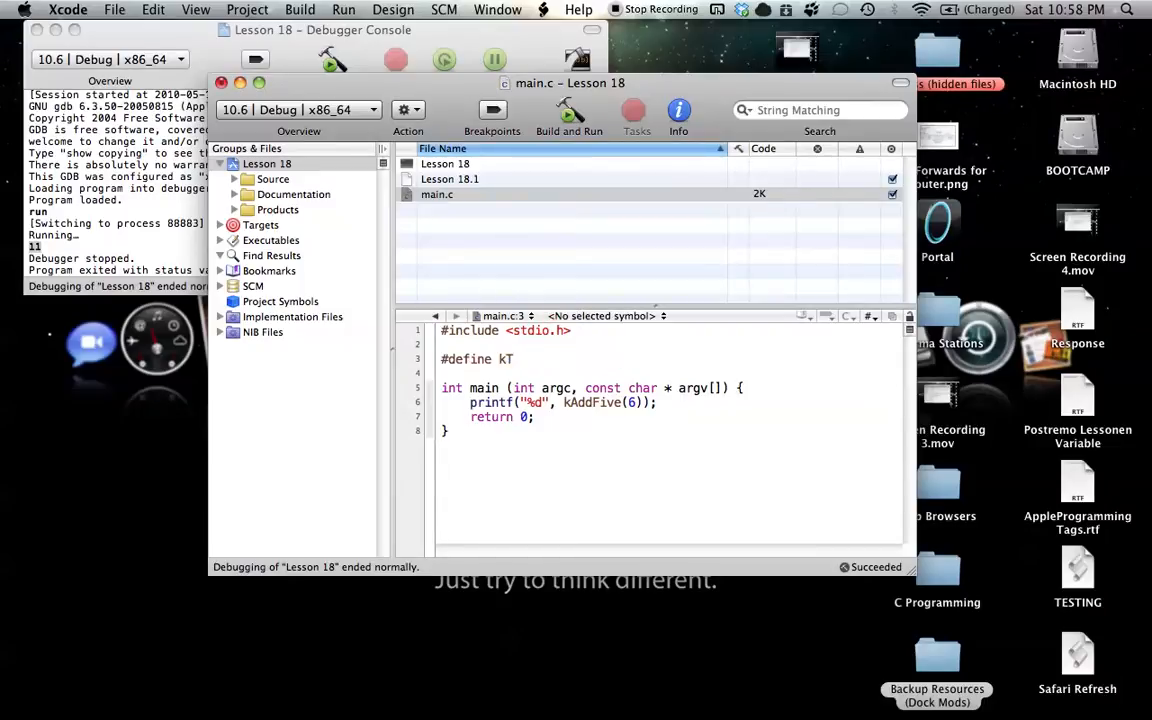
{"action": "type", "text": "hanks"}
{"action": "type", "text": " \""}
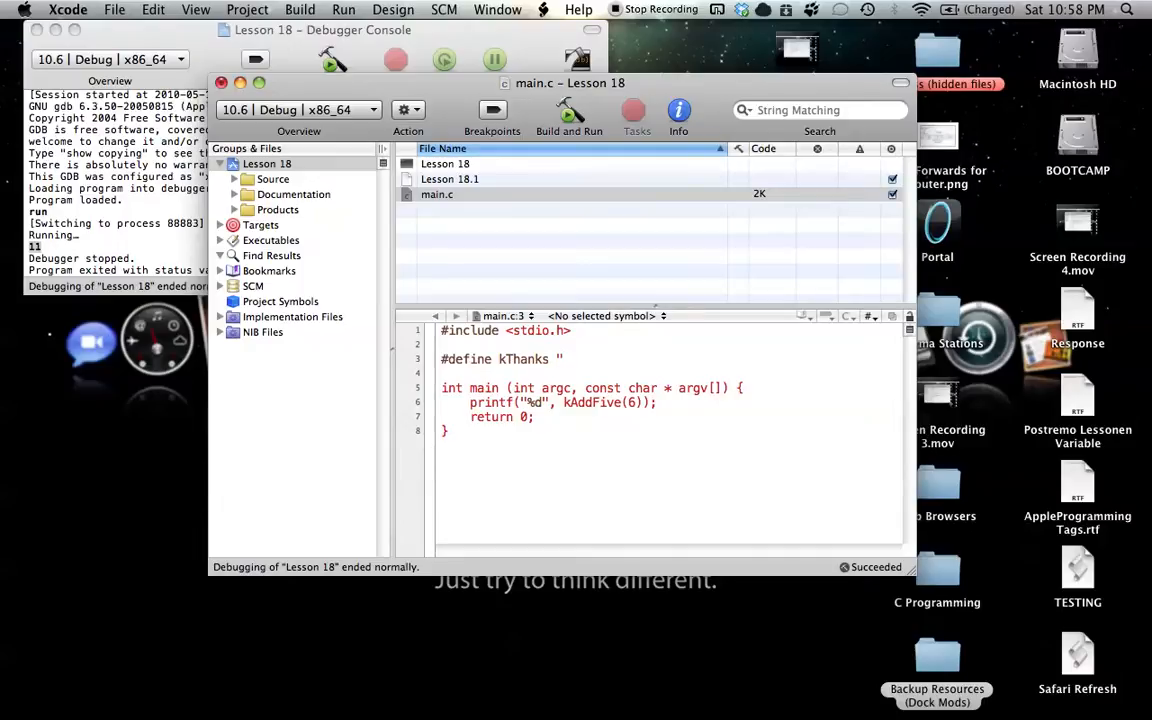
{"action": "type", "text": "Thanks "}
{"action": "type", "text": "for y"}
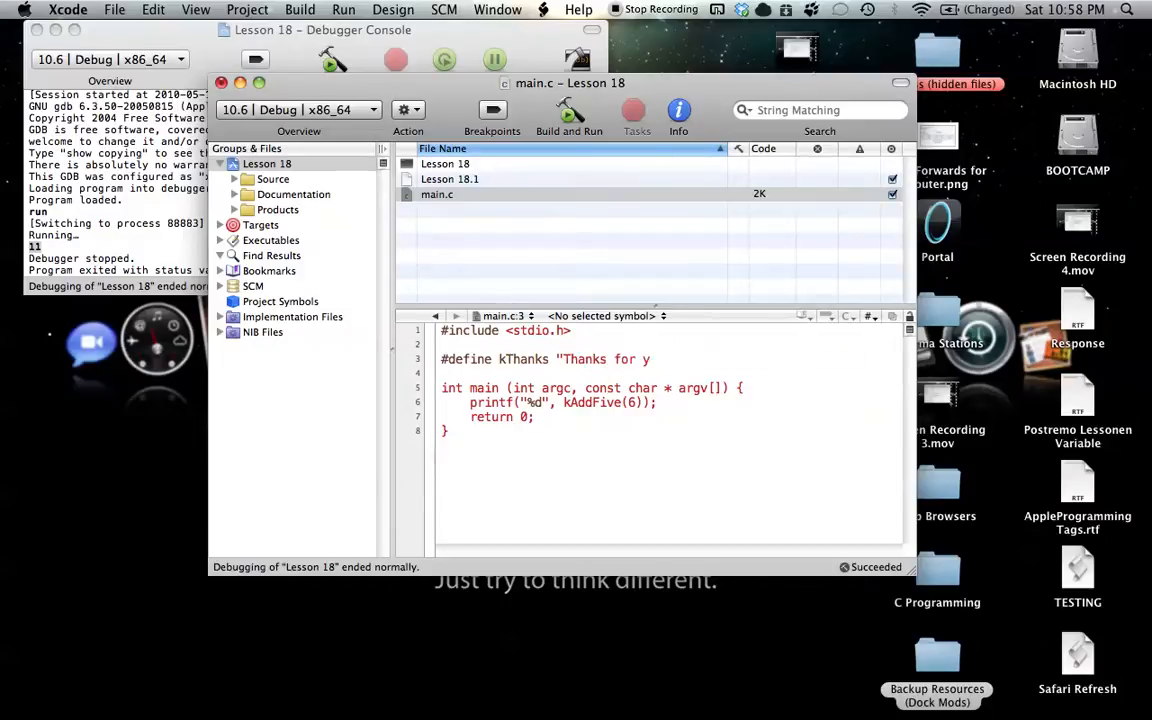
{"action": "type", "text": "our money\""}
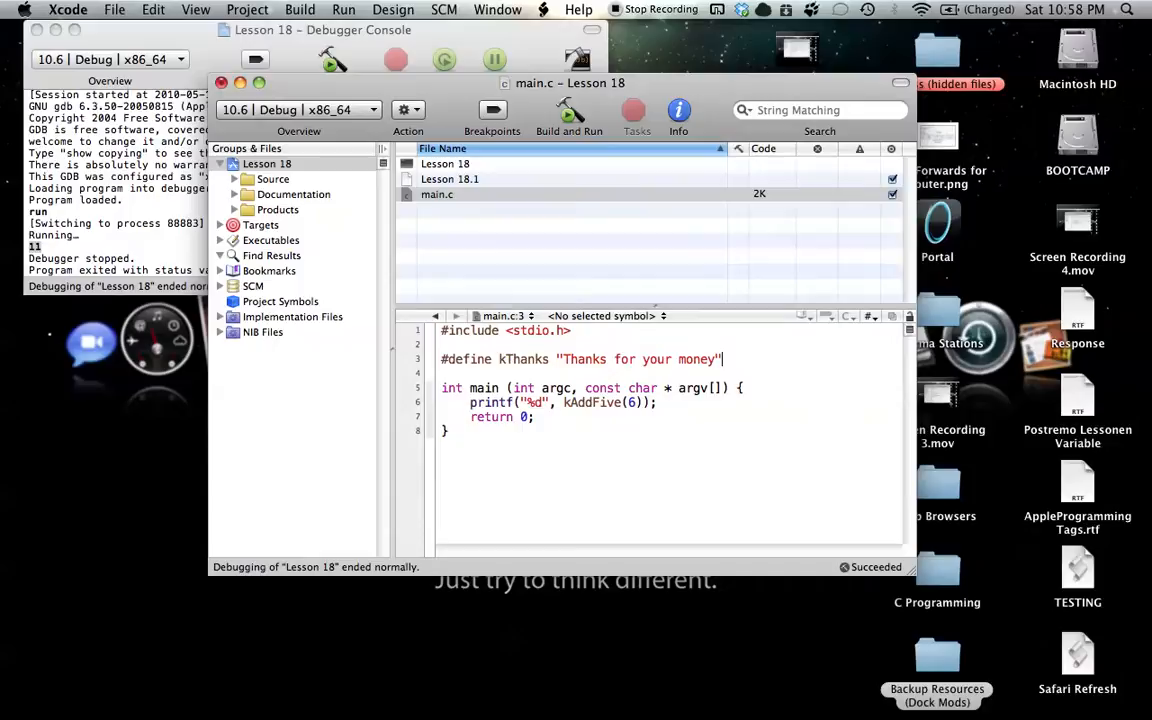
{"action": "left_click", "coordinate": [636, 359]}
Step: Replace the printf arguments on line 6 with kThanks via code completion
{"action": "left_click_drag", "start_coordinate": [645, 402], "coordinate": [521, 402]}
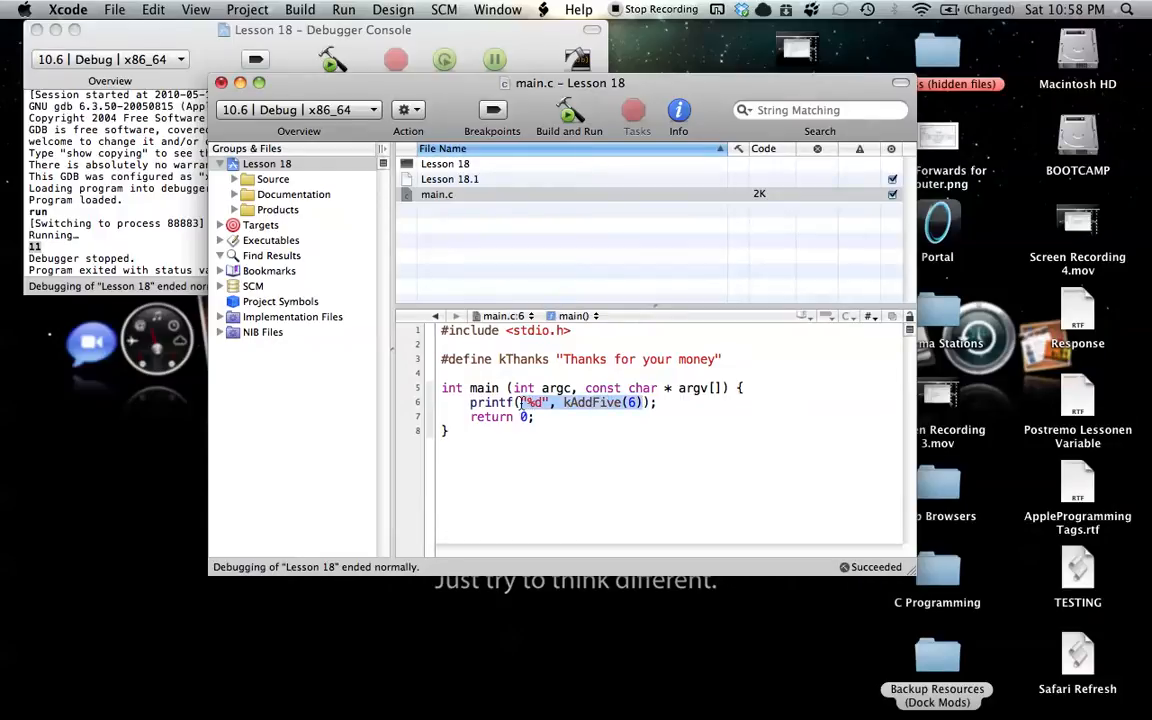
{"action": "type", "text": "kThanks"}
{"action": "key", "text": "Tab"}
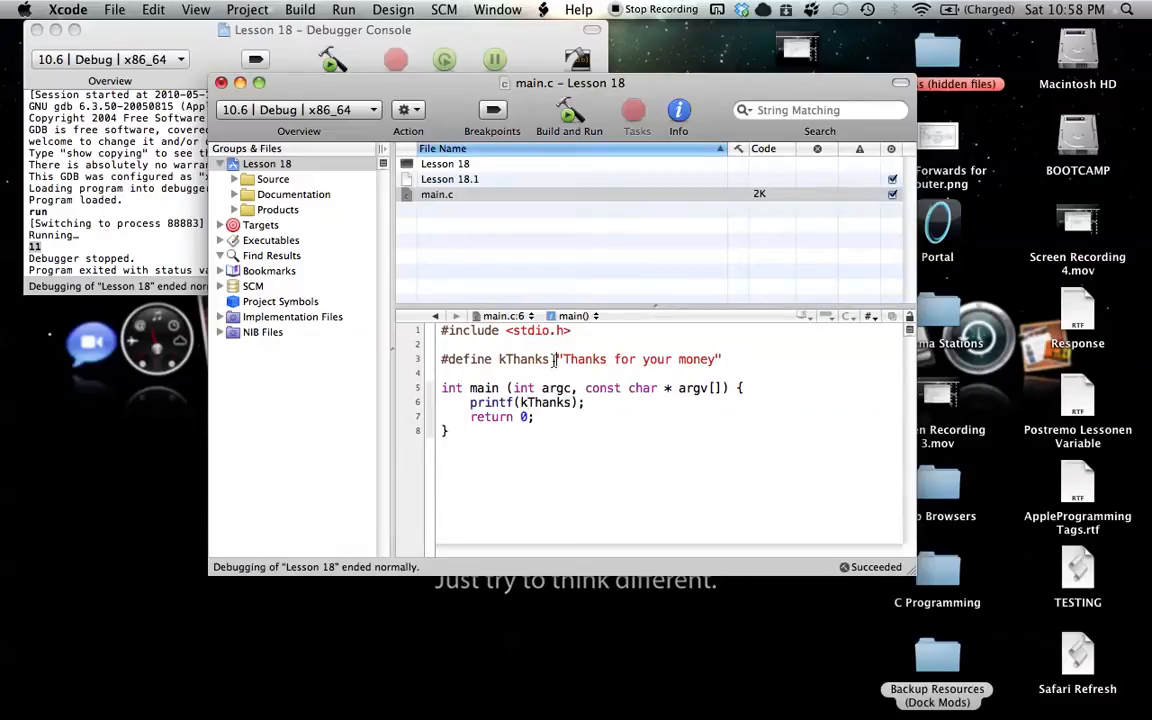
{"action": "left_click_drag", "start_coordinate": [557, 356], "coordinate": [722, 359]}
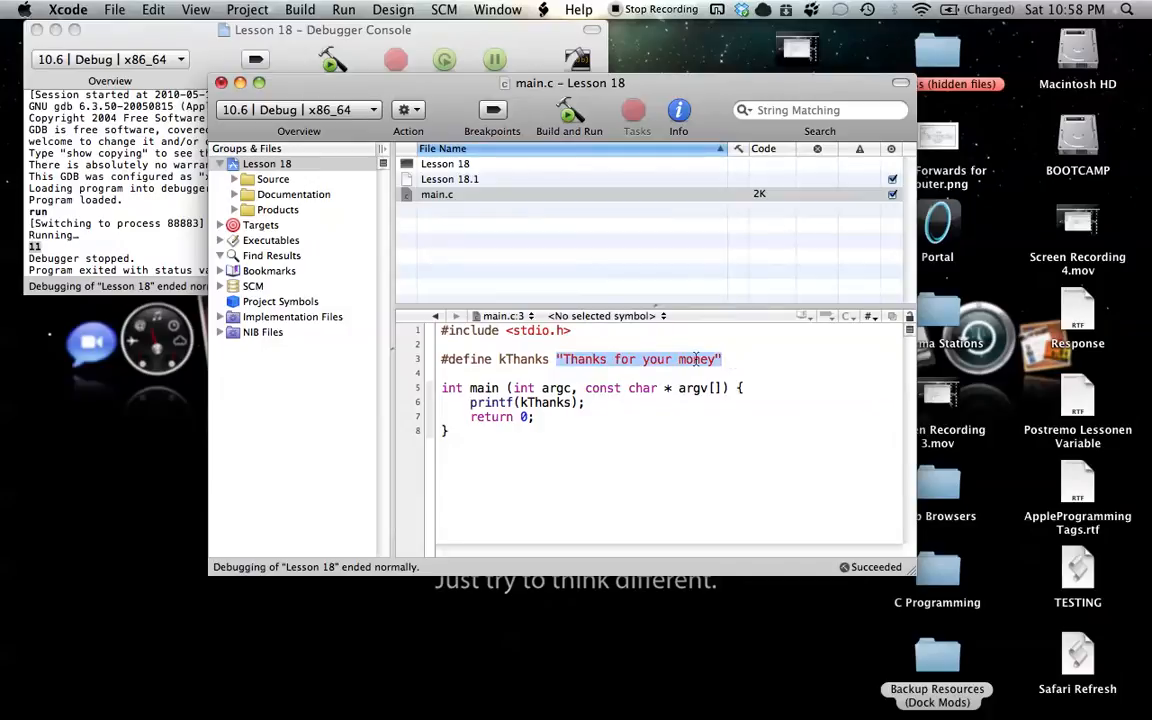
{"action": "left_click_drag", "start_coordinate": [520, 403], "coordinate": [570, 405]}
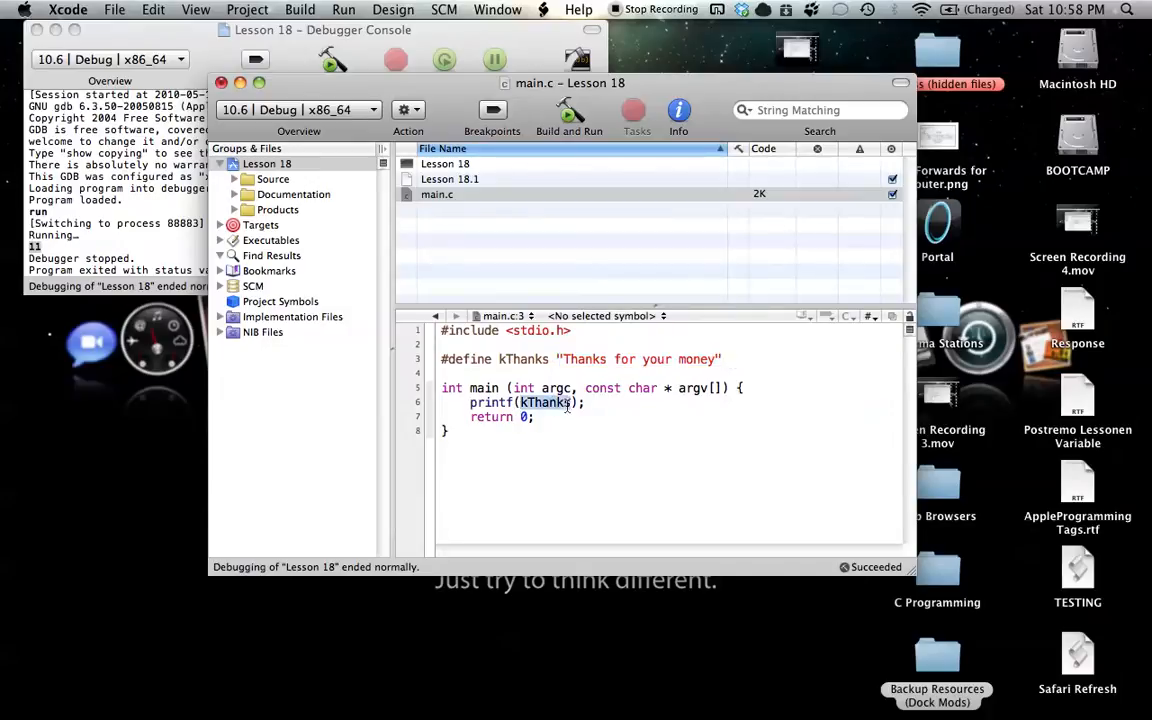
{"action": "left_click", "coordinate": [519, 402]}
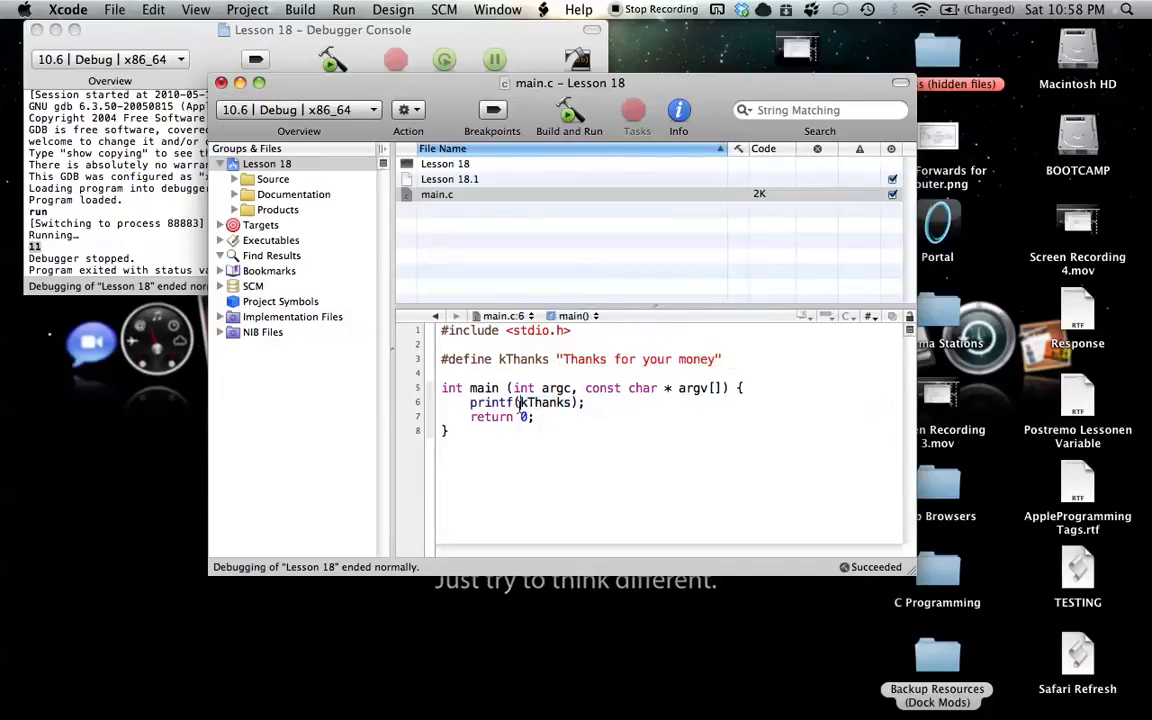
Step: Review the kThanks string definition and its use in printf
{"action": "left_click_drag", "start_coordinate": [557, 359], "coordinate": [720, 363]}
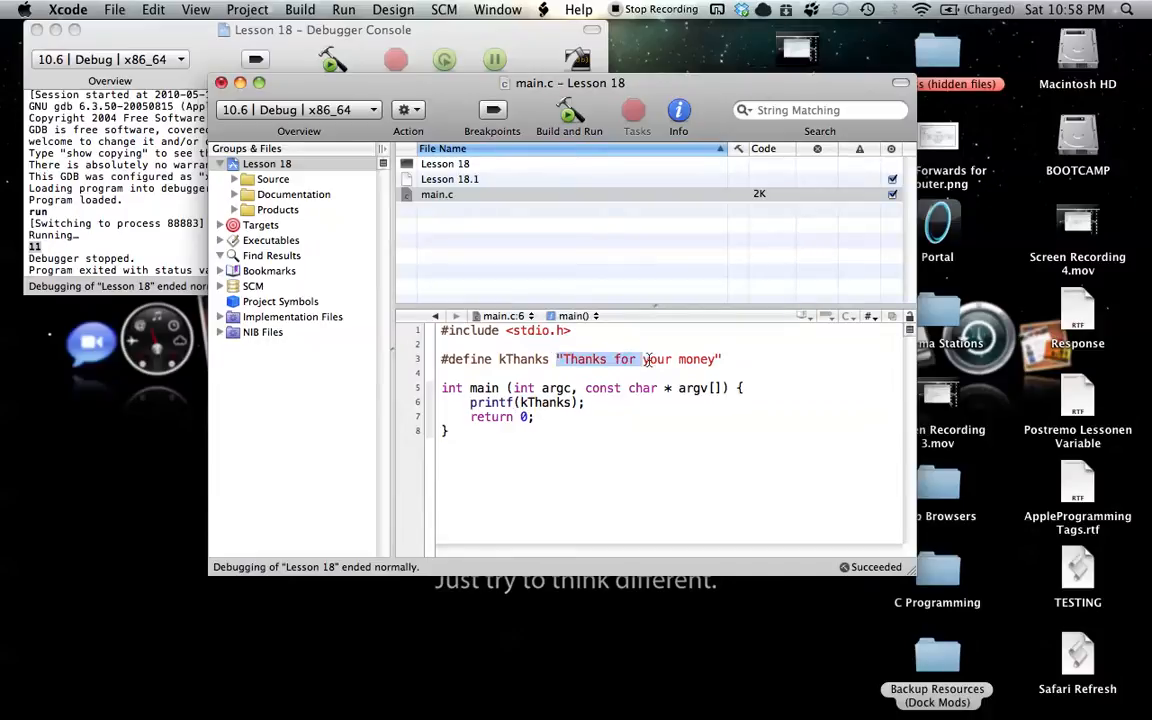
{"action": "left_click", "coordinate": [542, 372]}
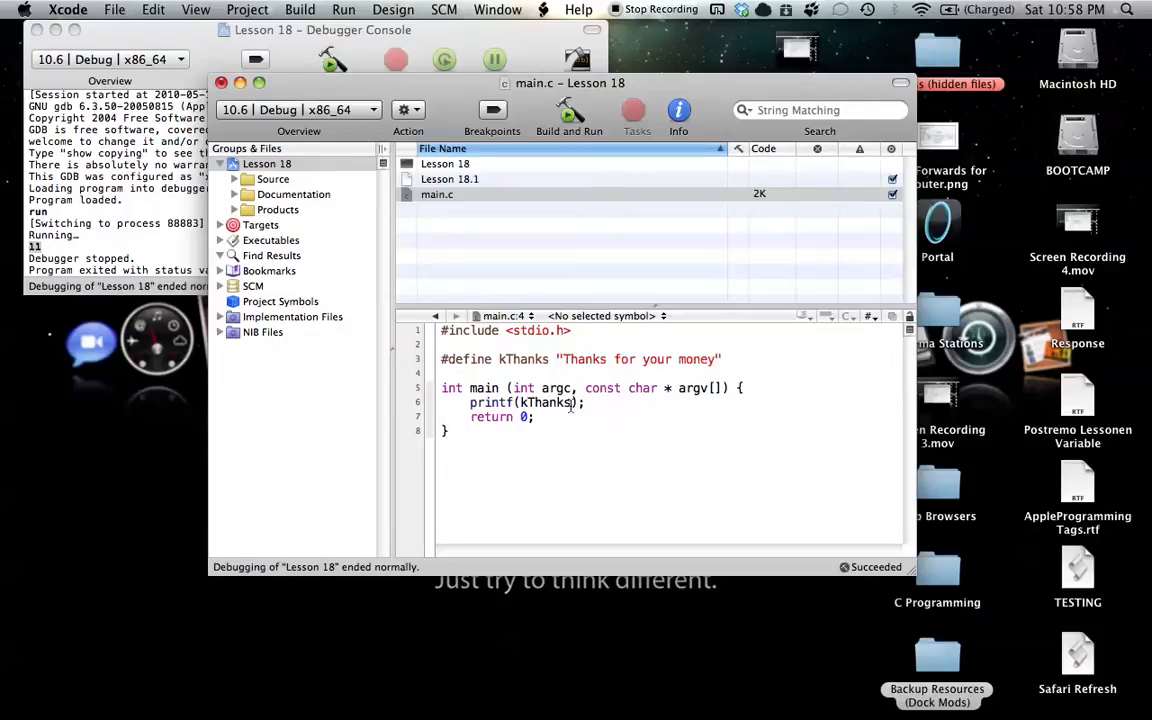
{"action": "left_click", "coordinate": [572, 402]}
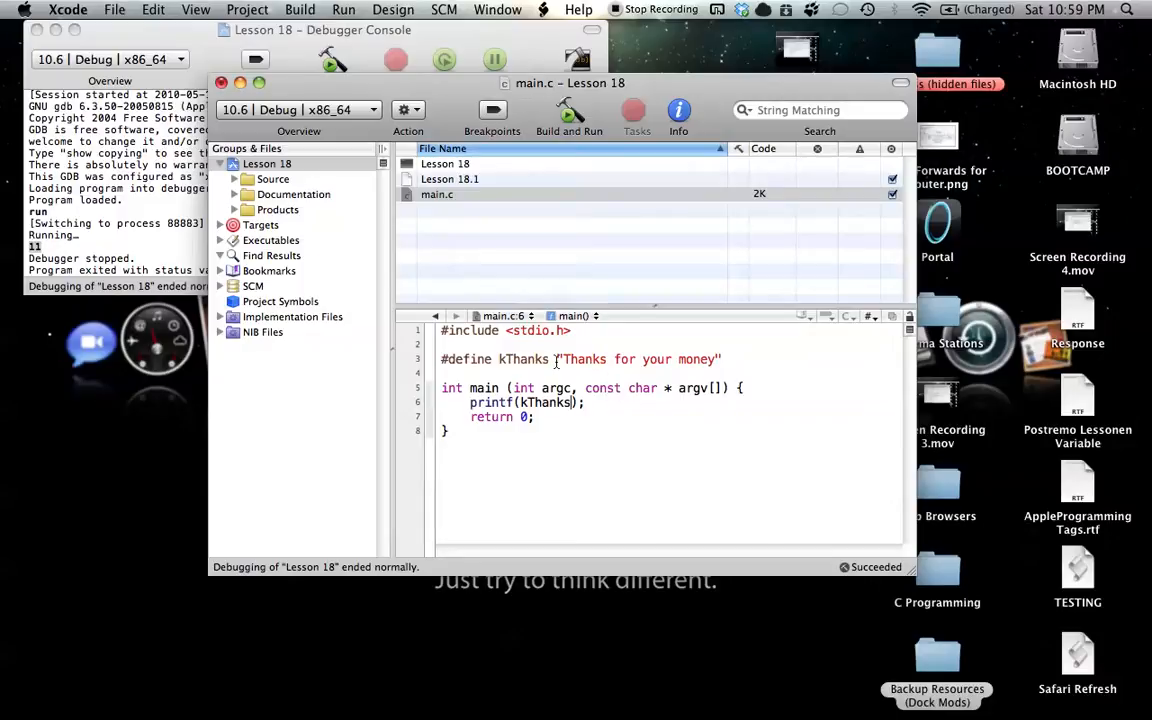
{"action": "left_click_drag", "start_coordinate": [556, 362], "coordinate": [725, 363]}
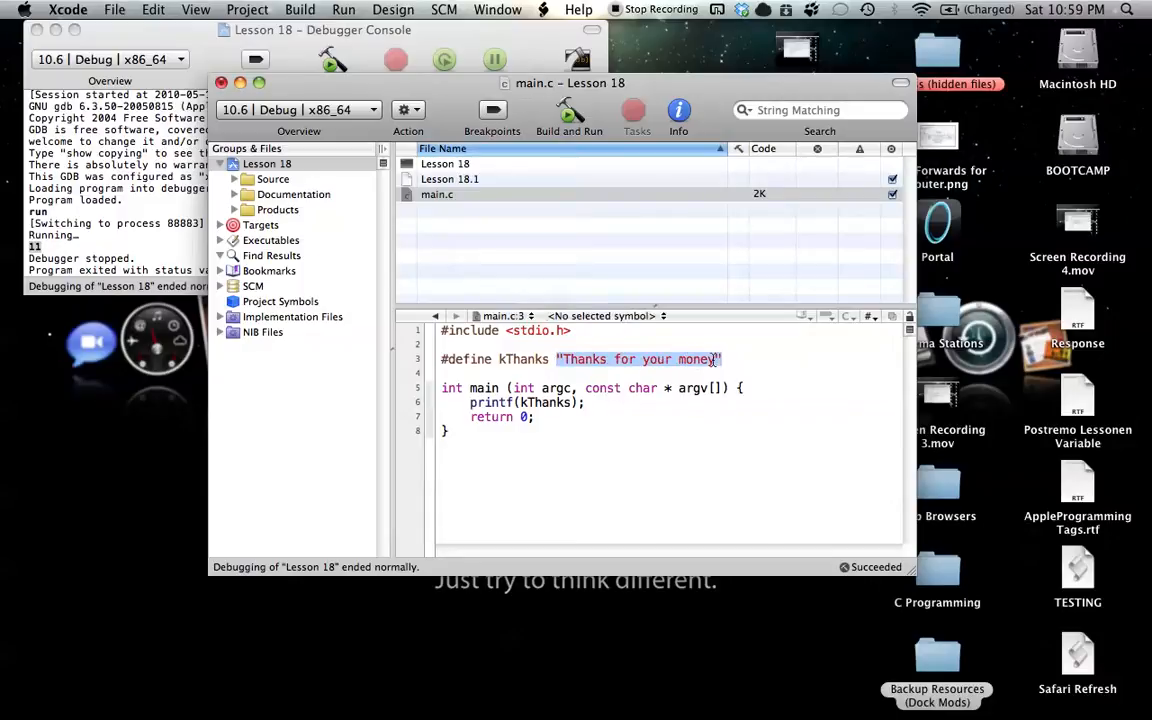
{"action": "left_click", "coordinate": [640, 360]}
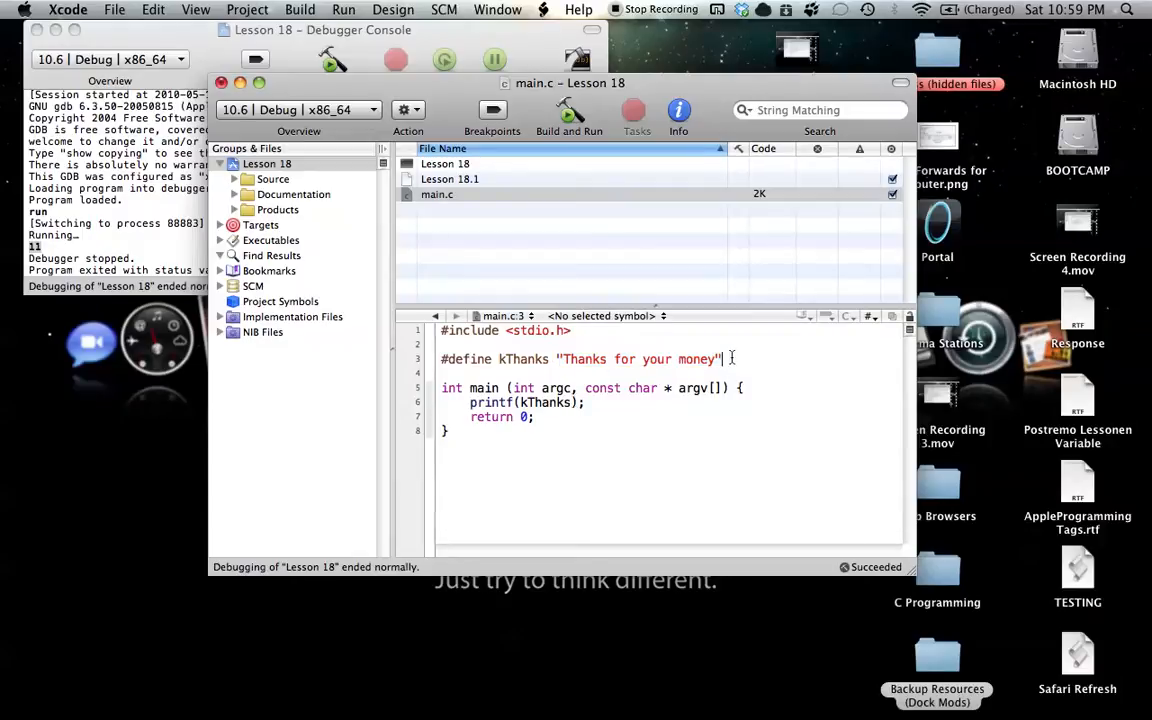
Step: Build and run with Save All so the console prints Thanks for your money
{"action": "left_click", "coordinate": [172, 183]}
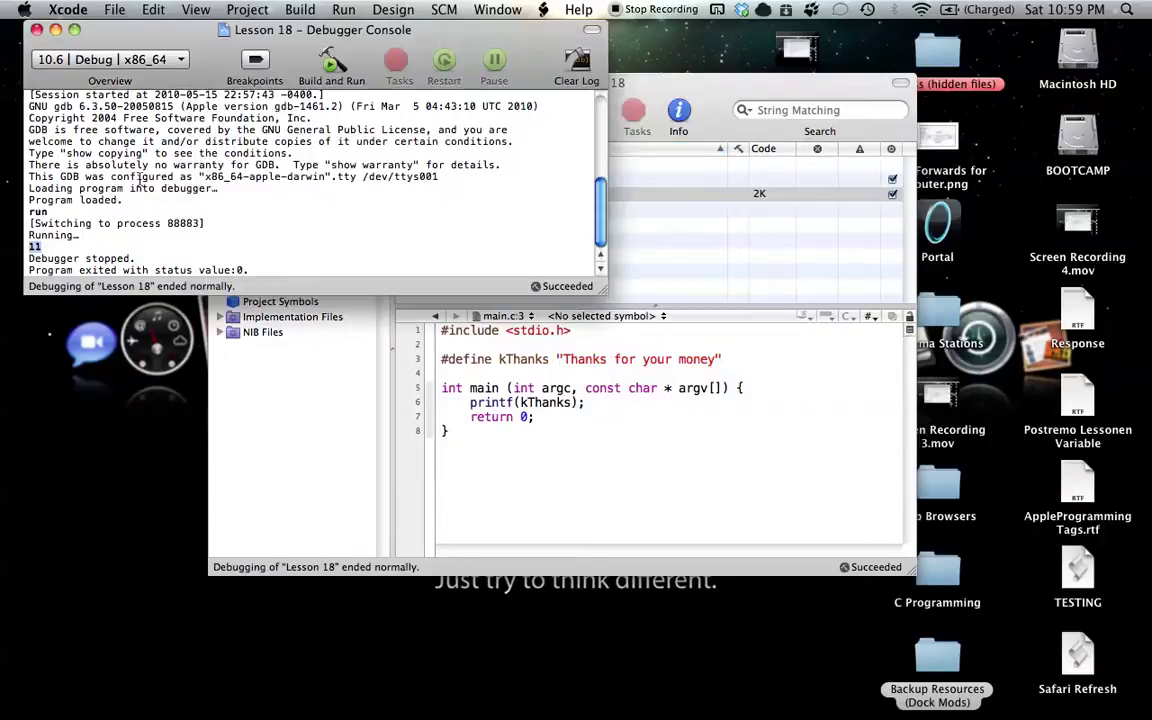
{"action": "left_click", "coordinate": [330, 66]}
{"action": "key", "text": "Return"}
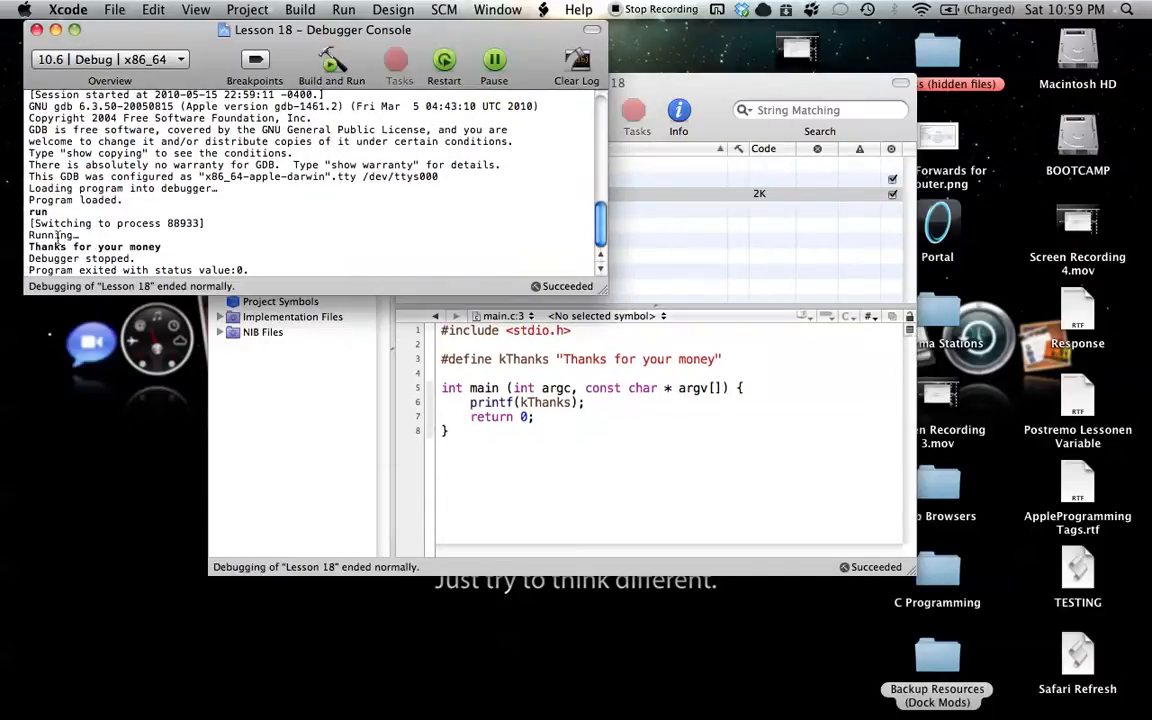
{"action": "left_click", "coordinate": [608, 401]}
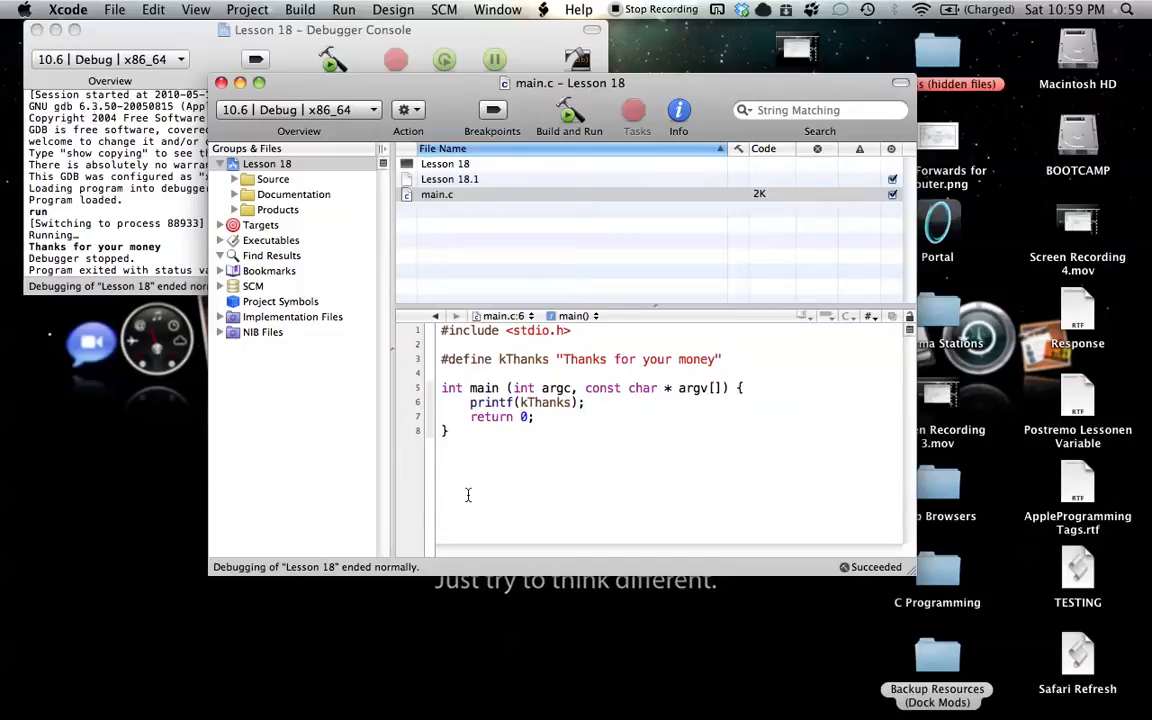
{"action": "key", "text": "Up"}
{"action": "key", "text": "Up"}
{"action": "left_click", "coordinate": [746, 363]}
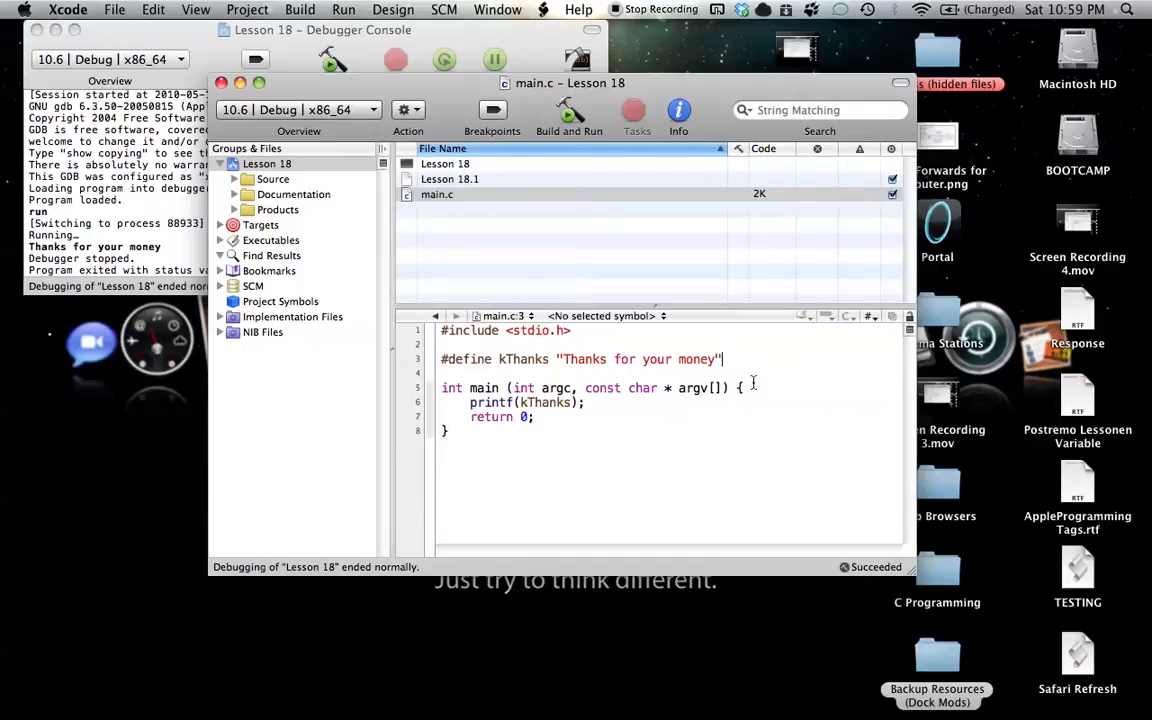